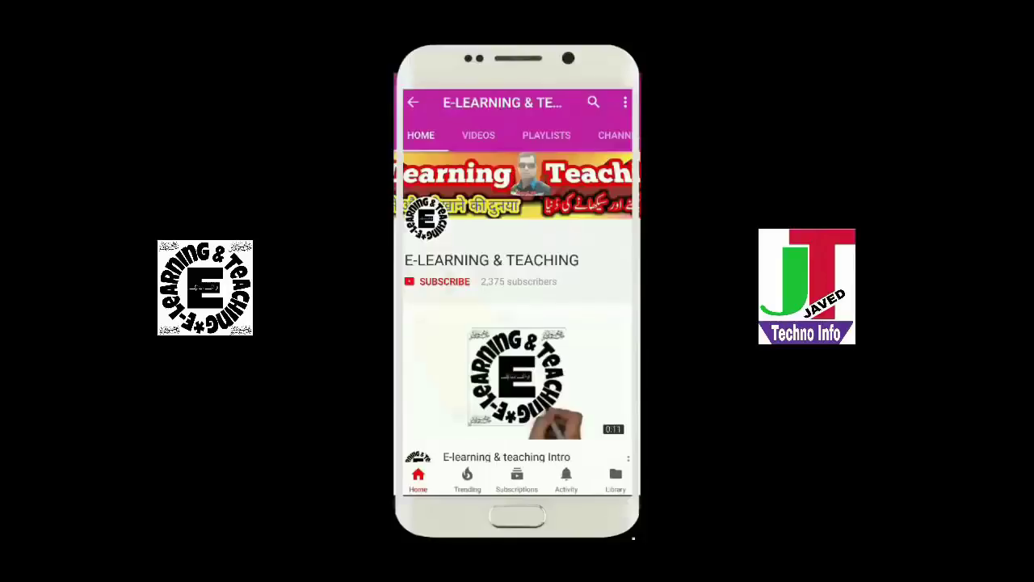
# Subscribe to the E-LEARNING & TEACHING channel and set its bell to all notifications
pyautogui.click(440, 279)
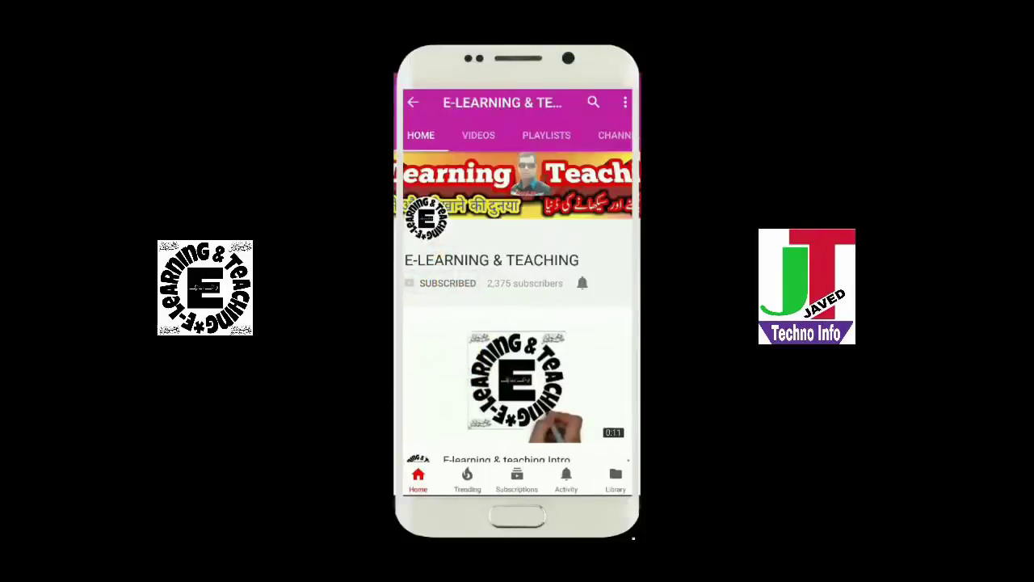
pyautogui.click(582, 282)
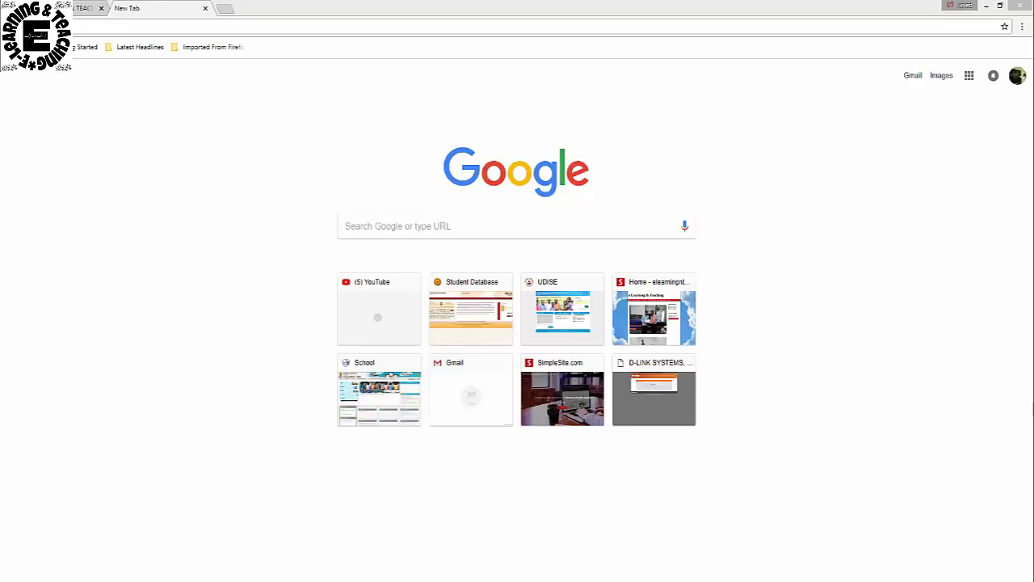
# Open the Student Database login and fill in the saved head-master username and password
pyautogui.click(456, 314)
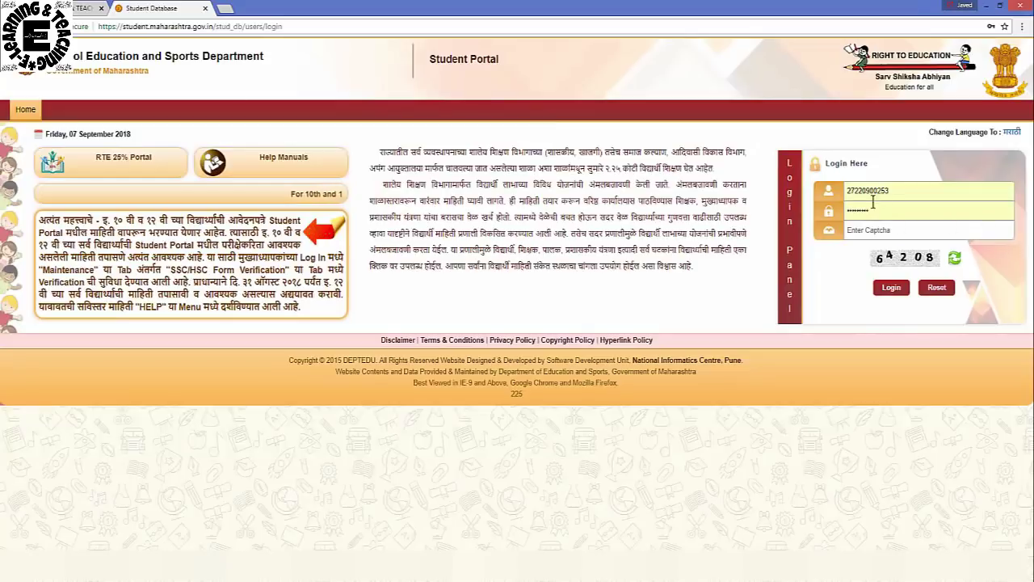
pyautogui.click(895, 190)
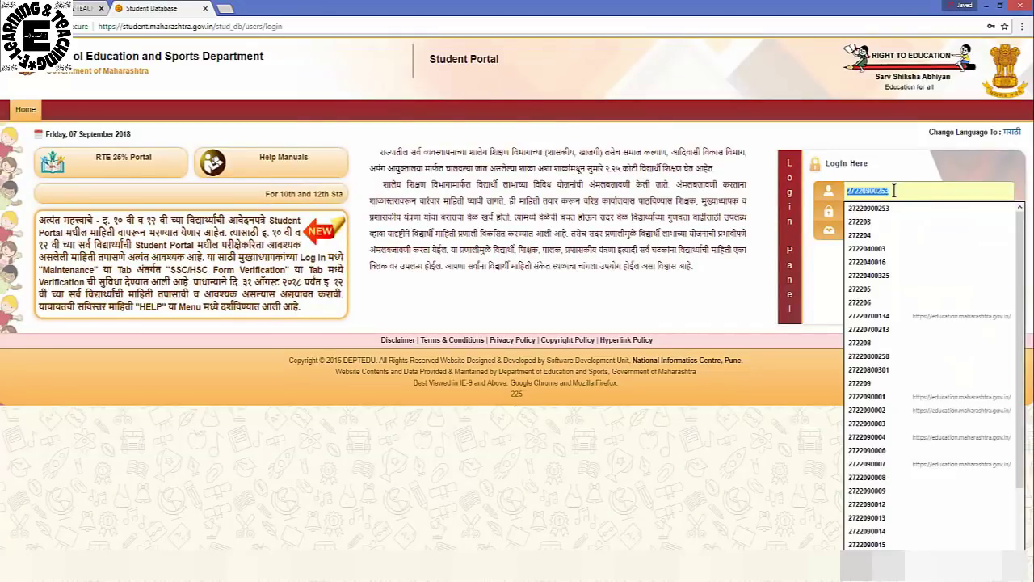
pyautogui.click(877, 209)
pyautogui.click(877, 211)
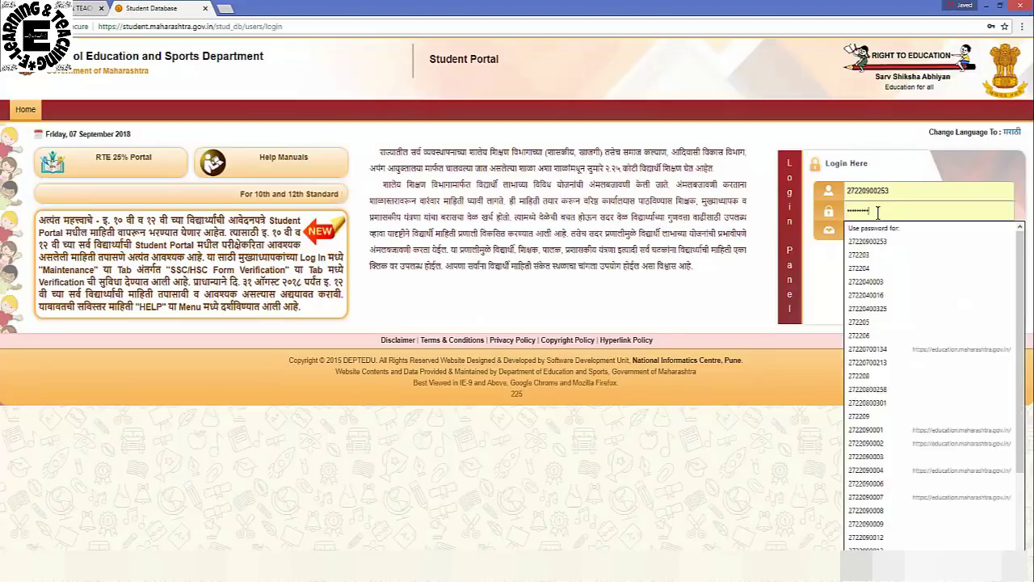
pyautogui.click(889, 252)
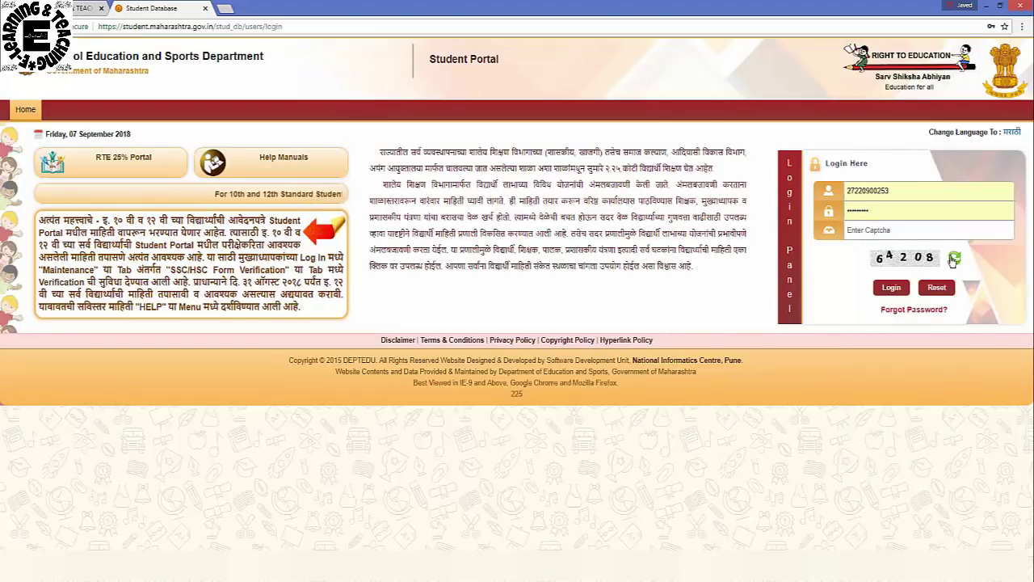
# Enter the captcha code and log in to reach the School Details page
pyautogui.click(861, 233)
pyautogui.write('74')
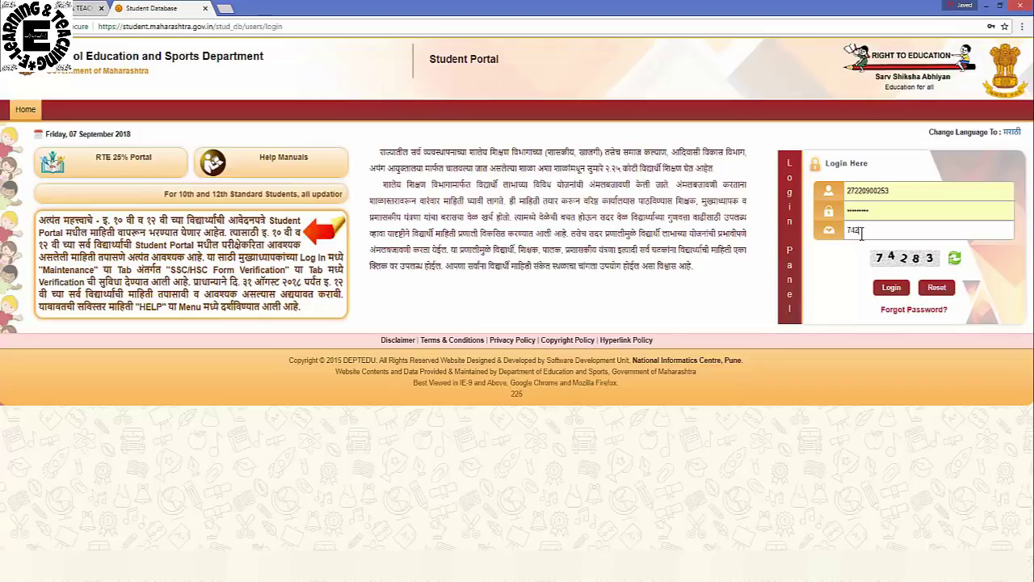
pyautogui.write('283')
pyautogui.click(888, 288)
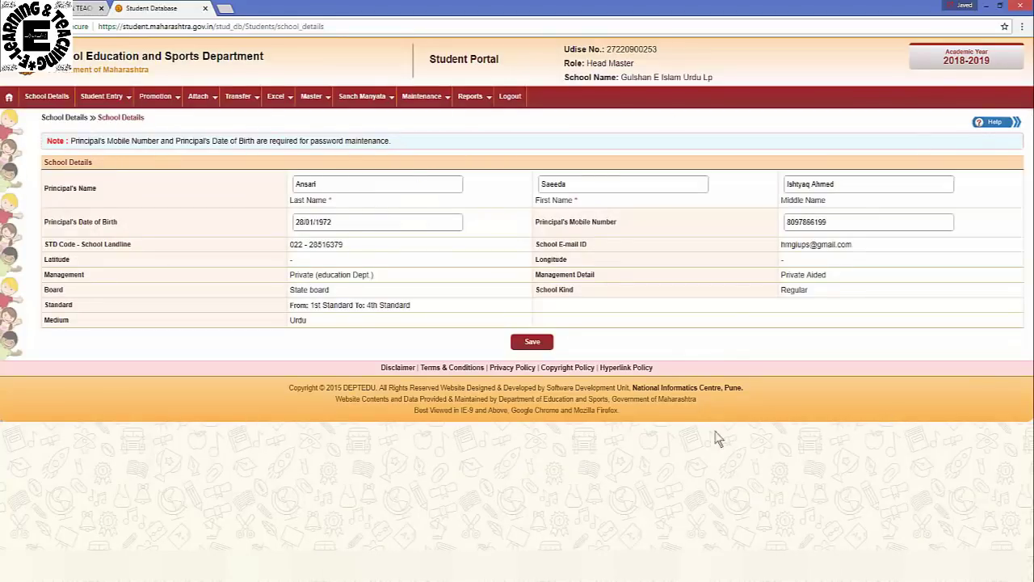
# Go to the Excel menu's Download Question-wise page
pyautogui.click(277, 98)
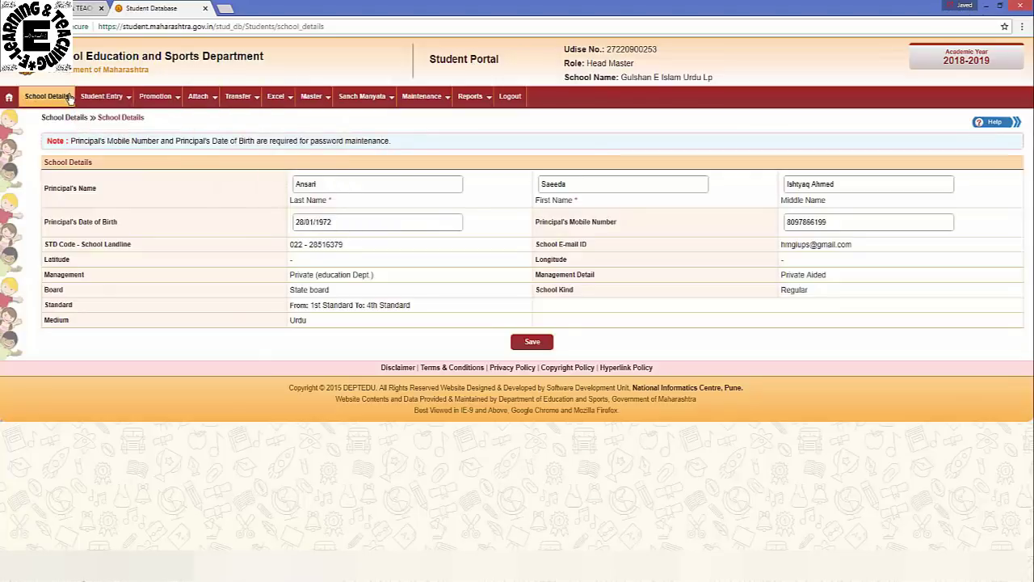
pyautogui.moveTo(97, 100)
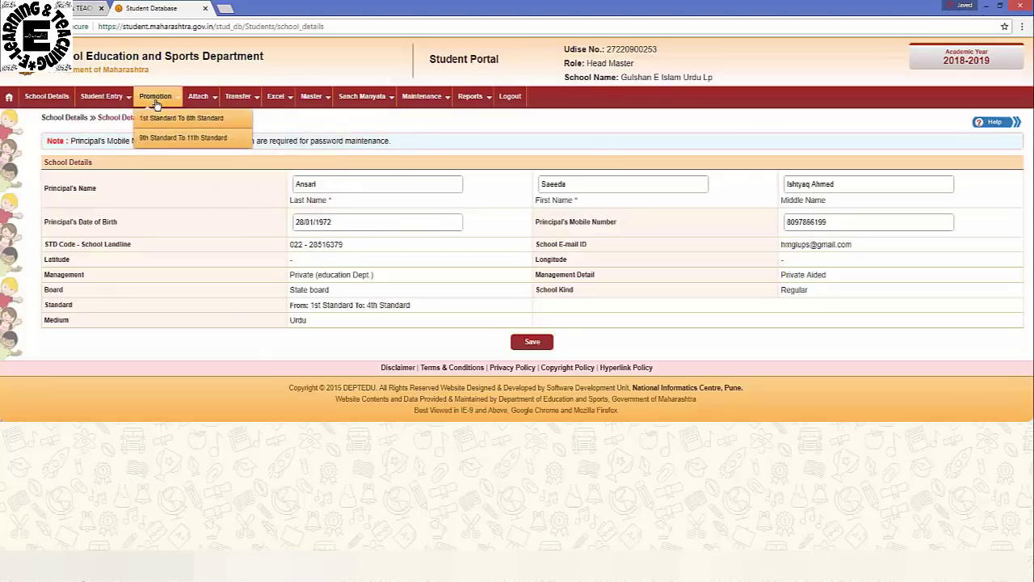
pyautogui.moveTo(273, 99)
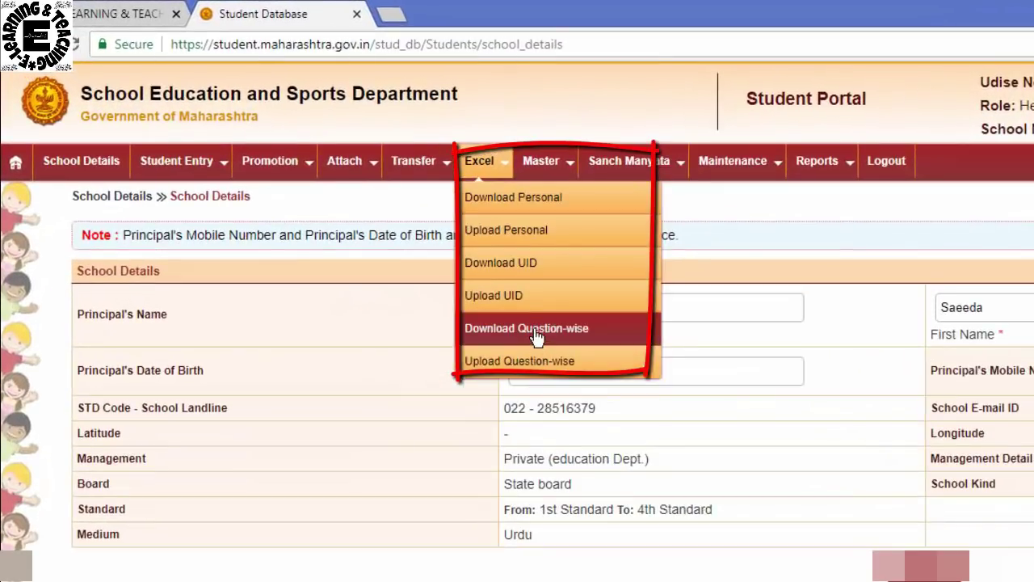
pyautogui.click(533, 327)
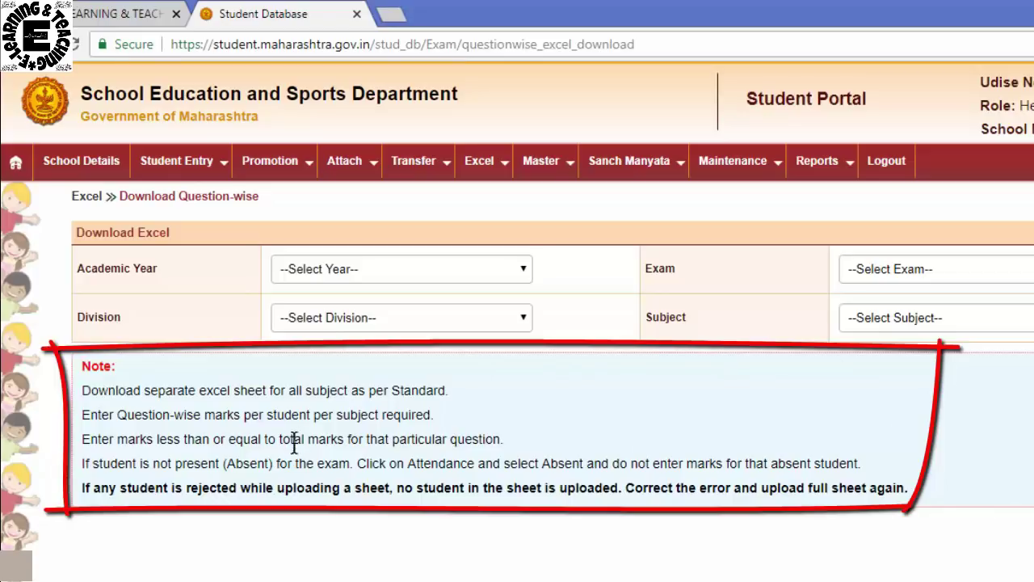
pyautogui.moveTo(336, 414); pyautogui.dragTo(430, 414)
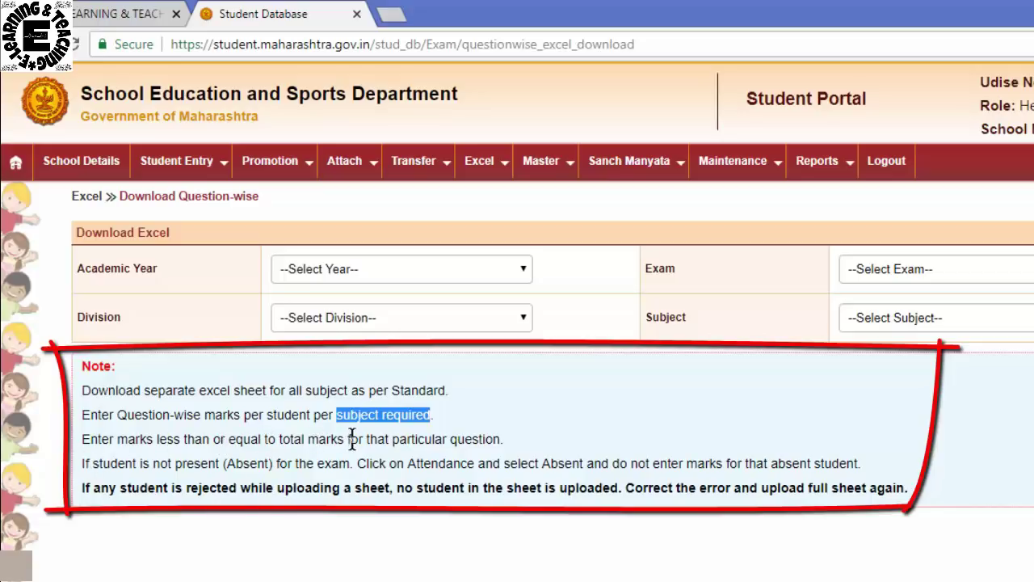
pyautogui.click(814, 414)
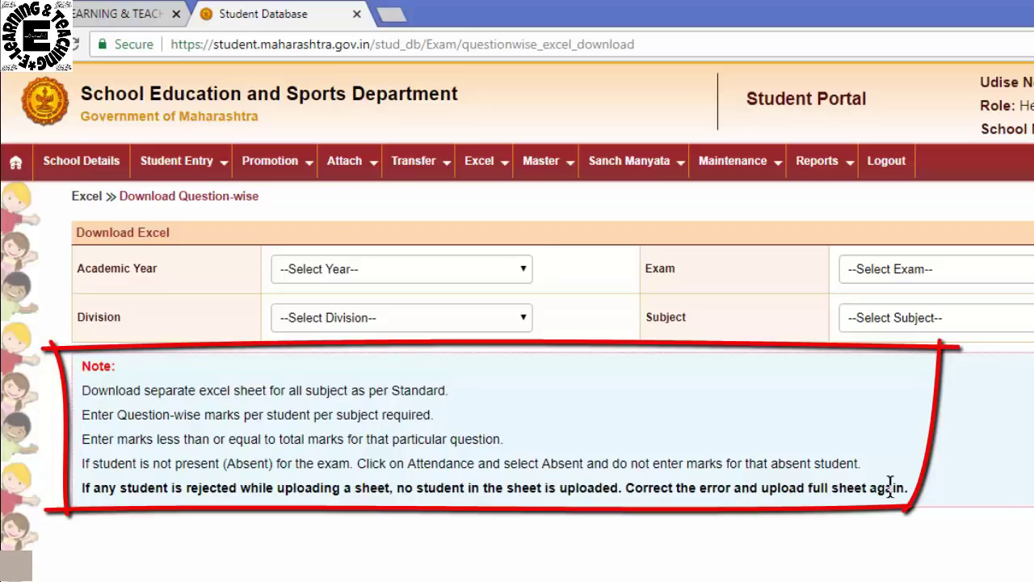
pyautogui.moveTo(84, 488); pyautogui.dragTo(912, 490)
pyautogui.click(525, 565)
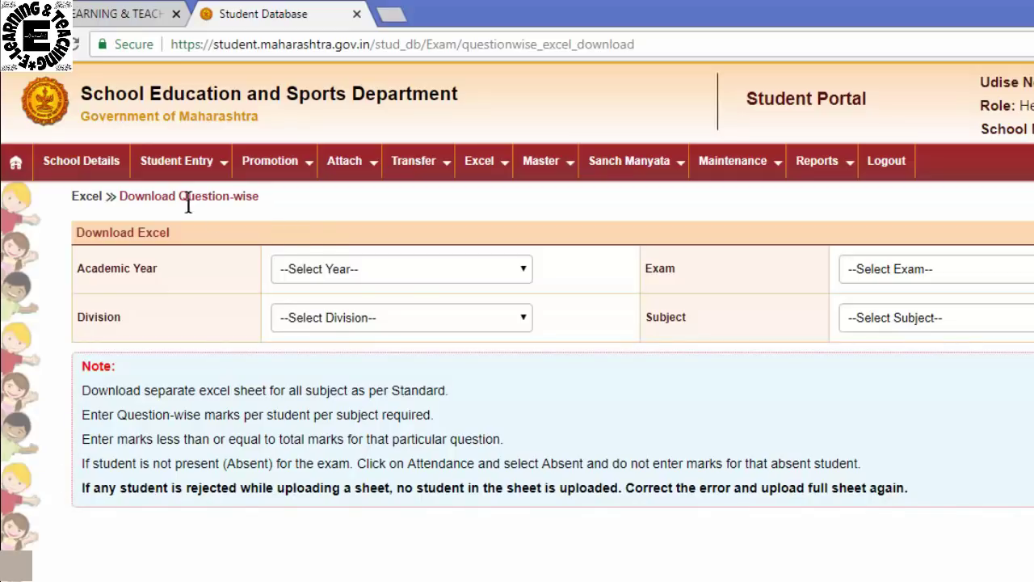
# Choose academic year 2018-2019, exam Baseline, 2nd Standard and division A
pyautogui.click(423, 274)
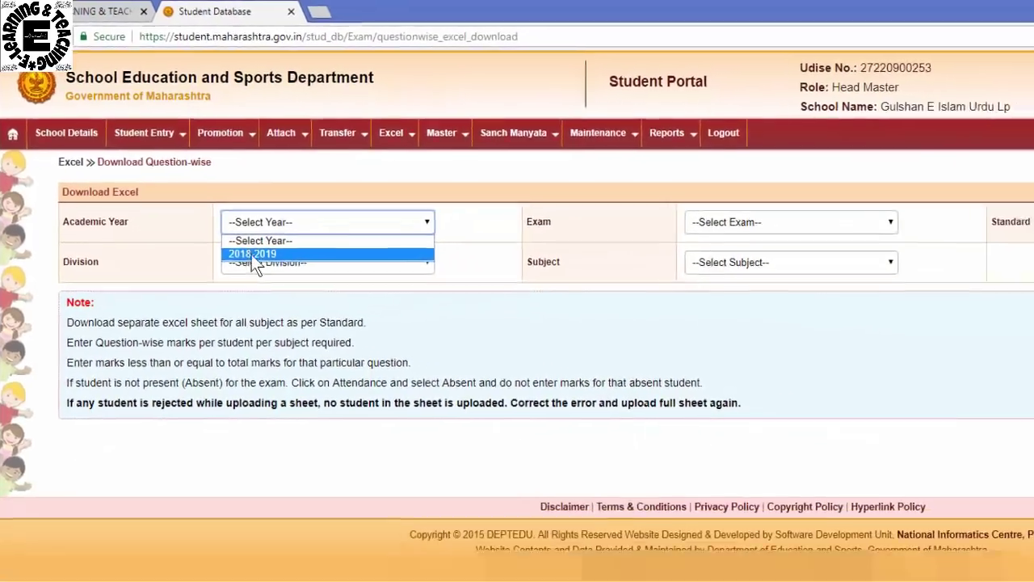
pyautogui.click(252, 255)
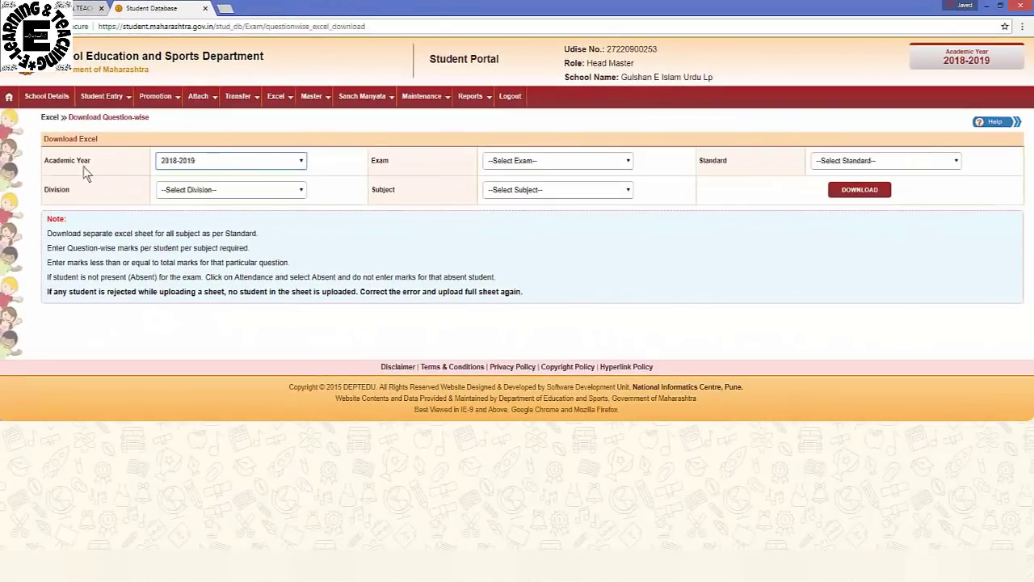
pyautogui.click(535, 165)
pyautogui.click(520, 194)
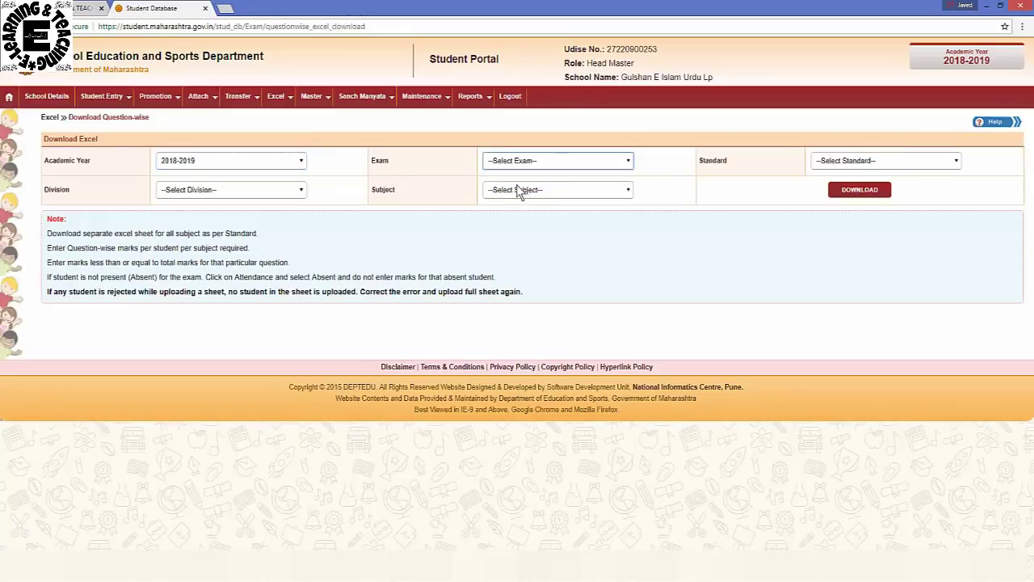
pyautogui.click(817, 162)
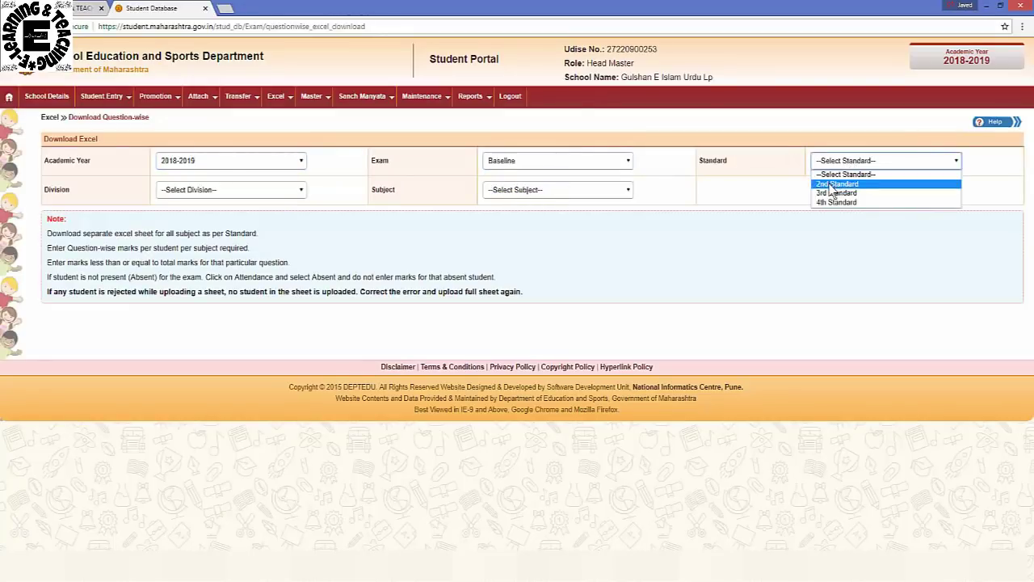
pyautogui.click(830, 183)
pyautogui.click(202, 191)
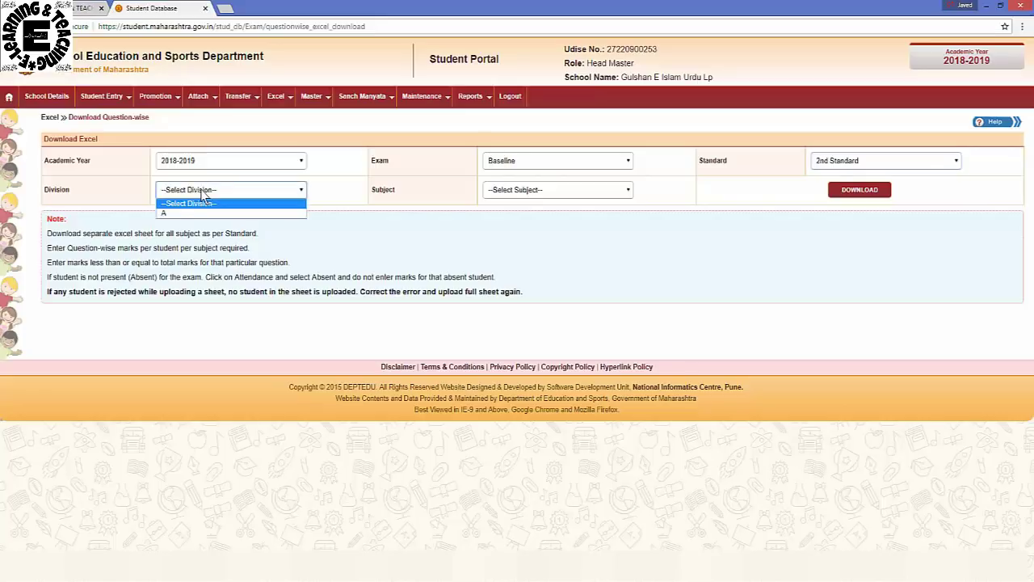
pyautogui.click(179, 215)
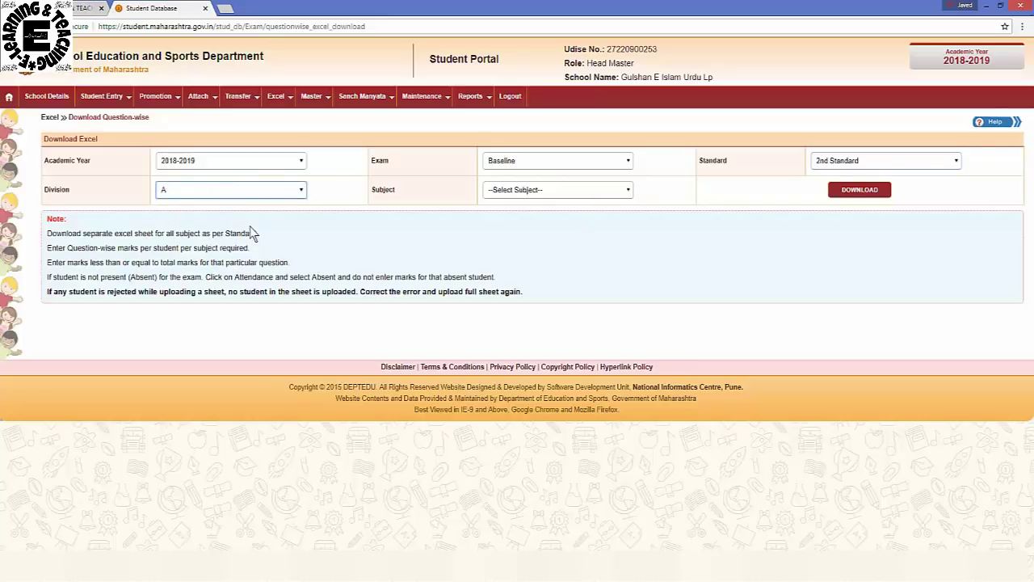
pyautogui.click(174, 192)
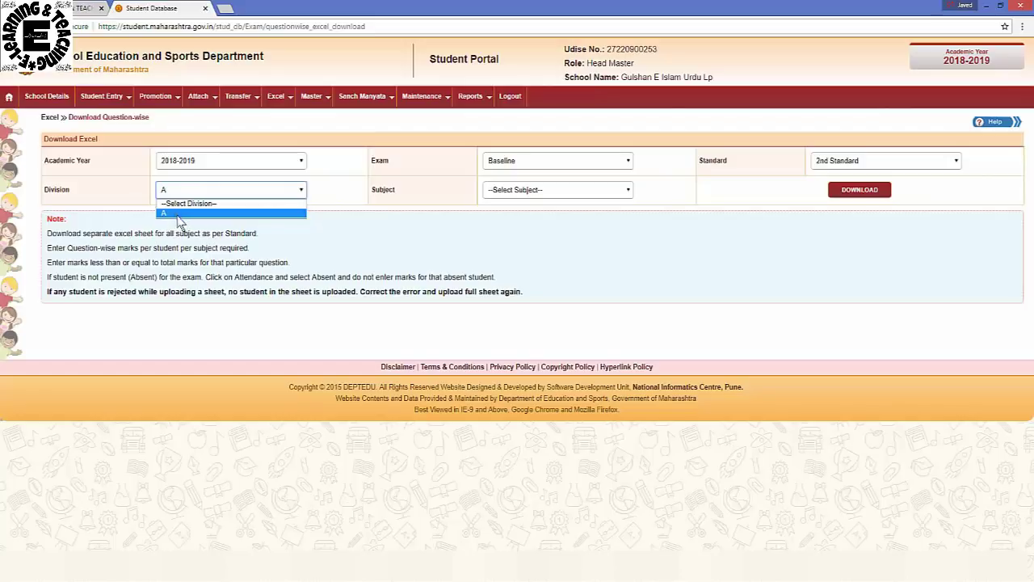
pyautogui.click(179, 214)
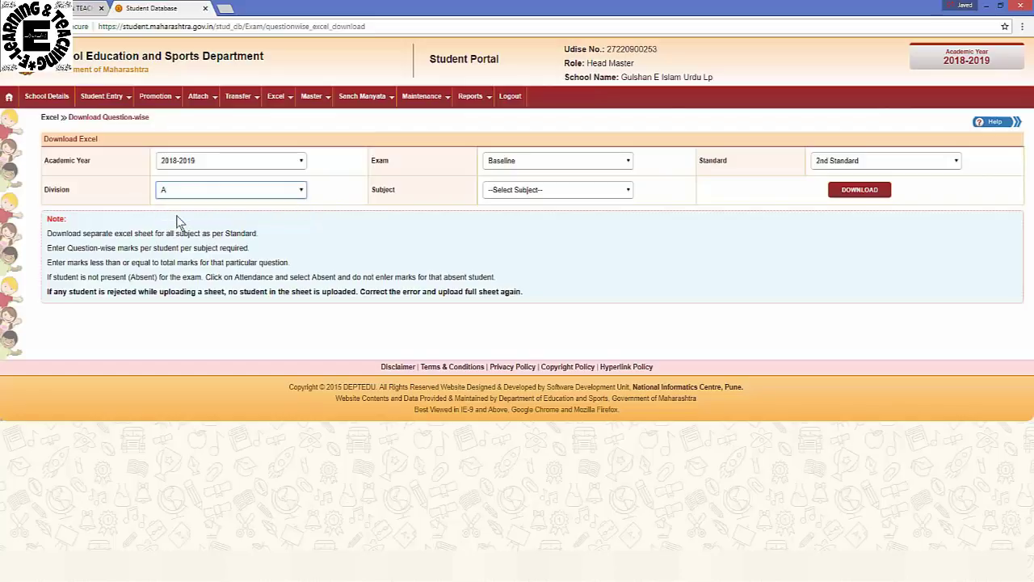
# Pick English (First Language) as the subject and download the question-wise sheet
pyautogui.click(546, 191)
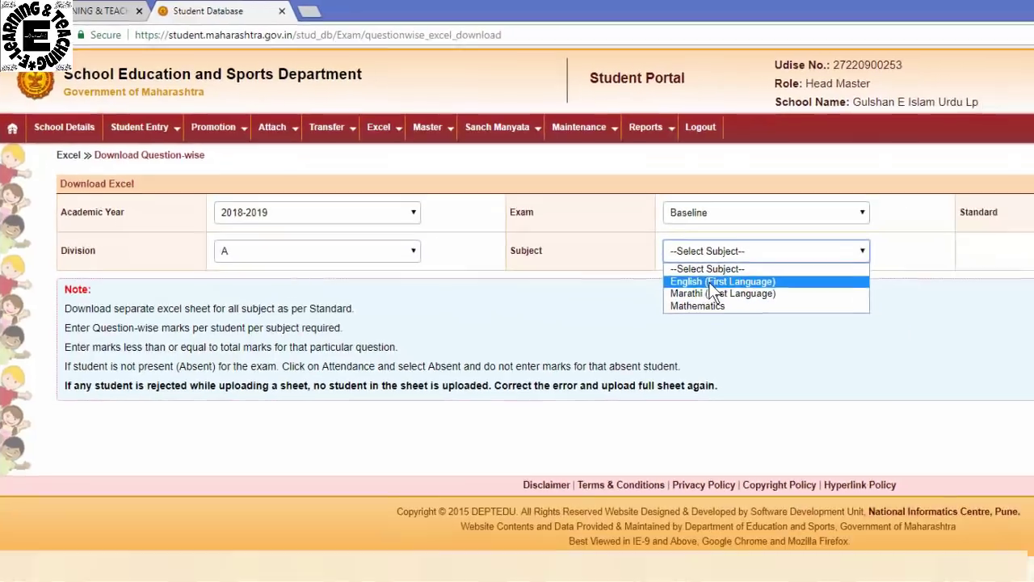
pyautogui.click(710, 282)
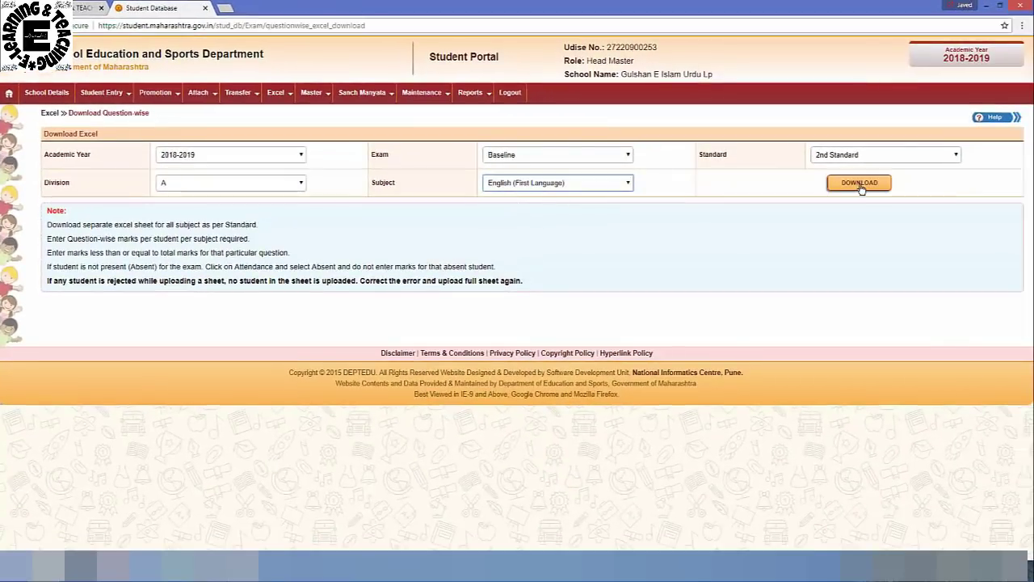
pyautogui.click(858, 184)
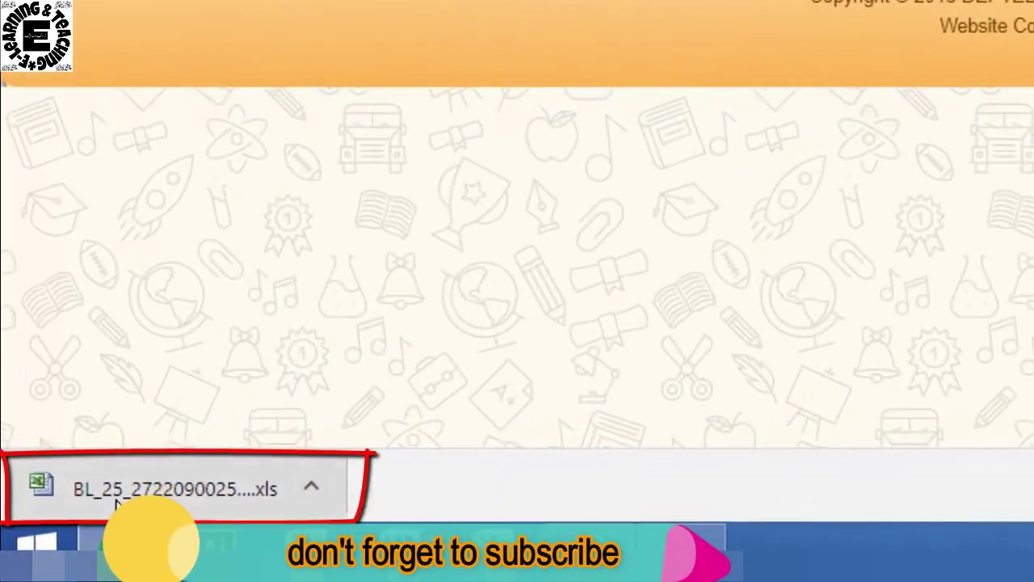
# Open the downloaded Baseline .xls sheet in Excel, accepting the file-format warning
pyautogui.click(148, 485)
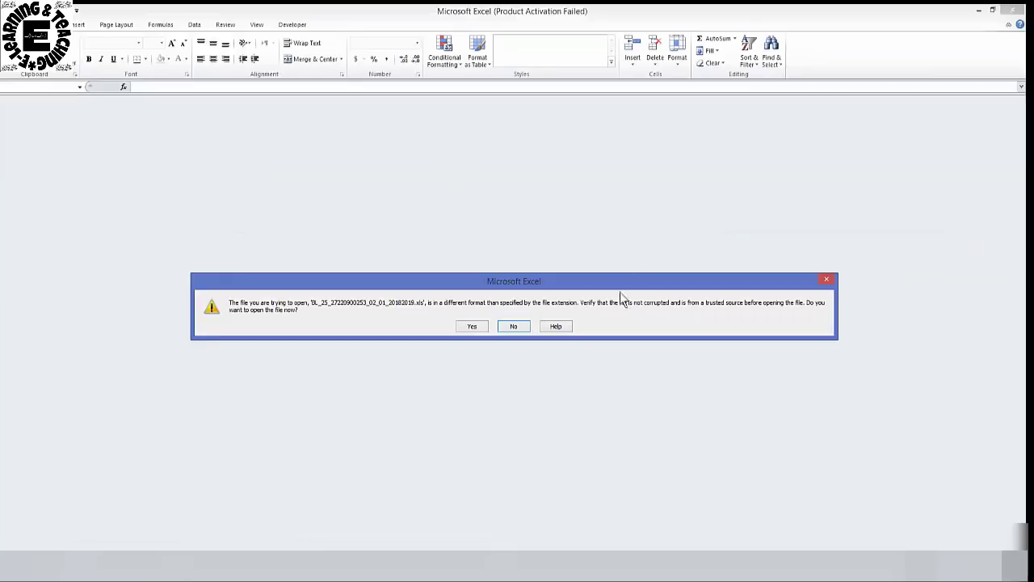
pyautogui.click(472, 326)
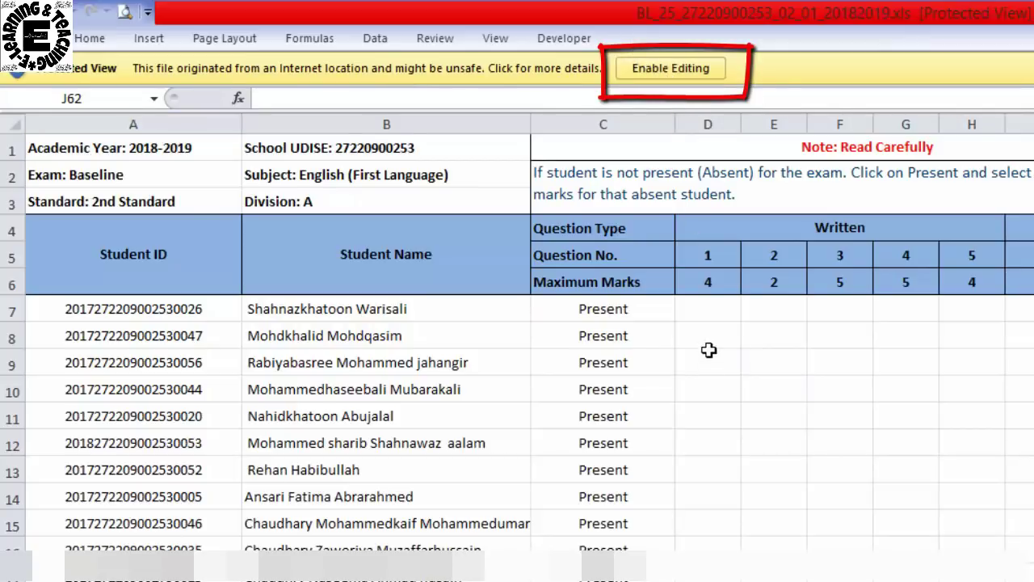
pyautogui.click(768, 309)
pyautogui.click(764, 415)
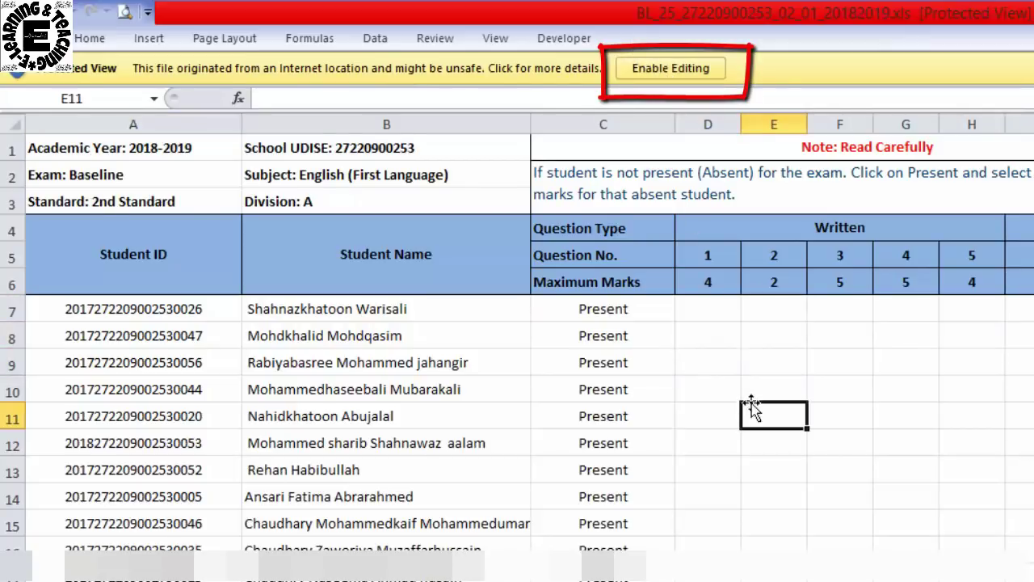
pyautogui.click(671, 68)
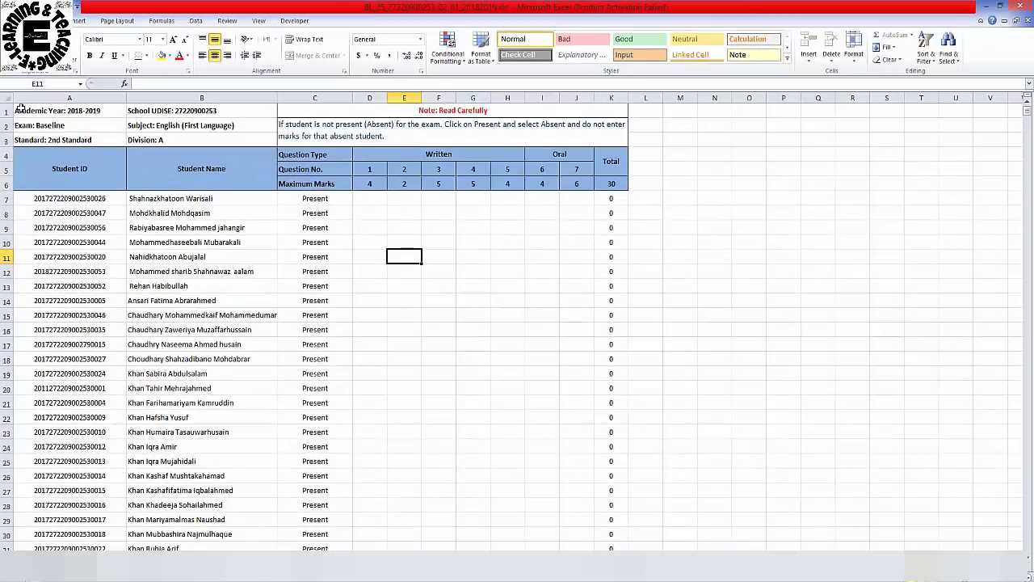
pyautogui.moveTo(20, 109); pyautogui.dragTo(263, 139)
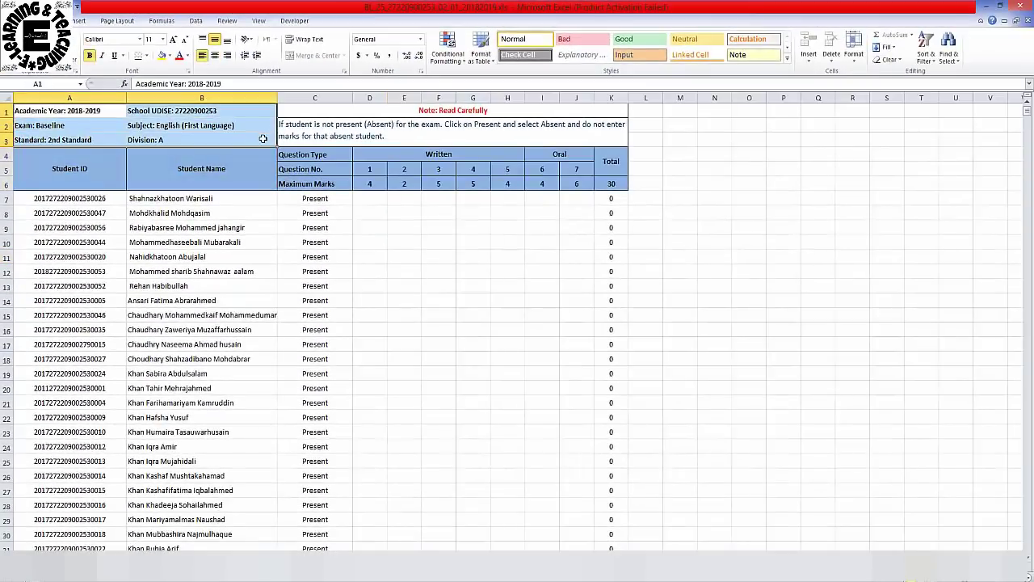
pyautogui.click(187, 215)
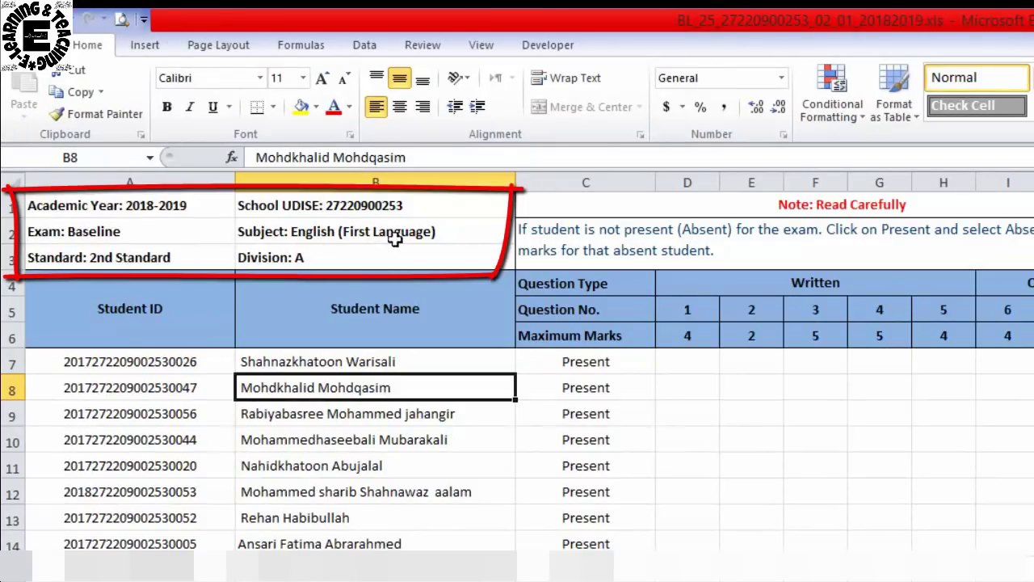
pyautogui.click(325, 233)
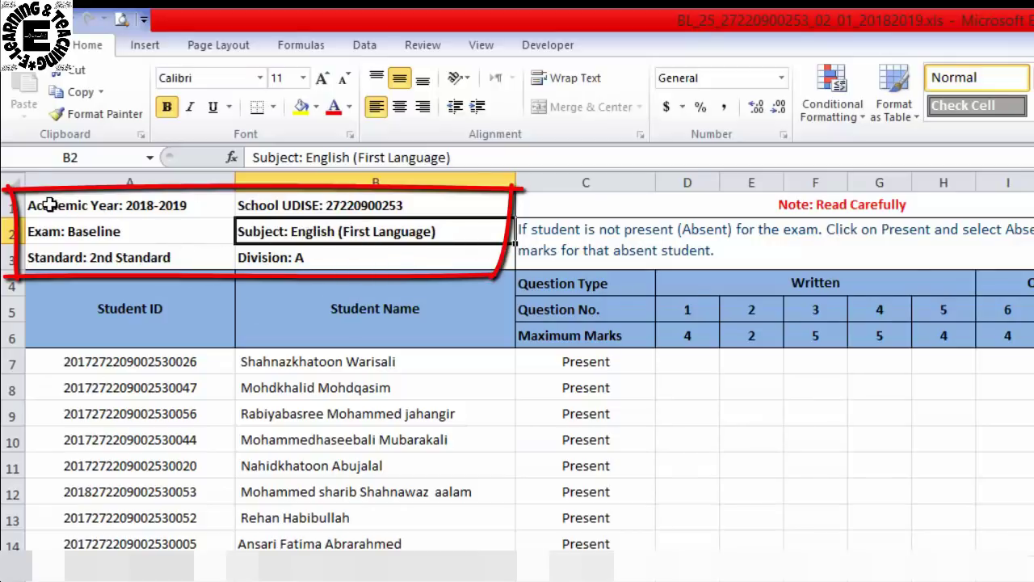
pyautogui.moveTo(49, 201); pyautogui.dragTo(415, 260)
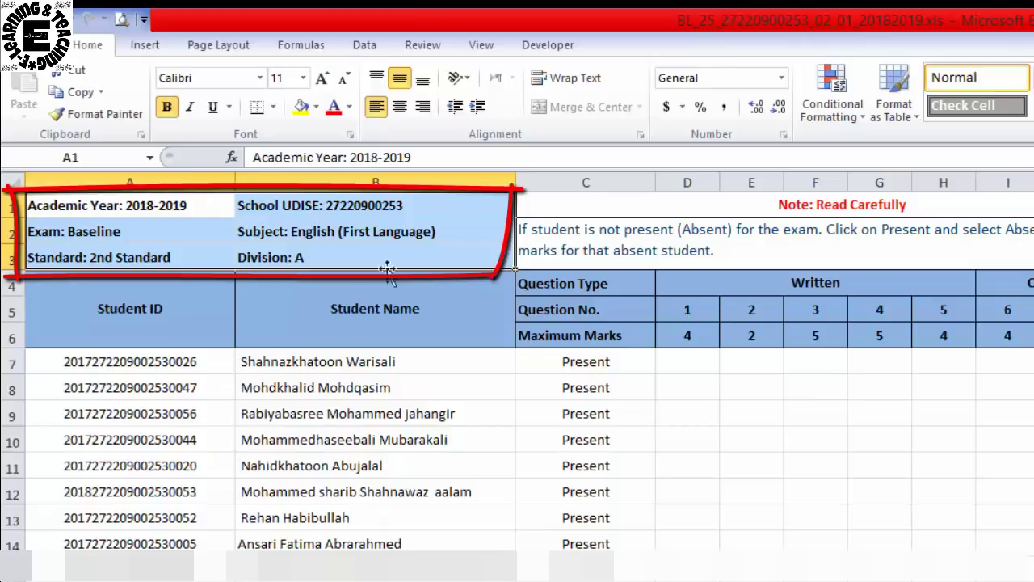
pyautogui.click(422, 233)
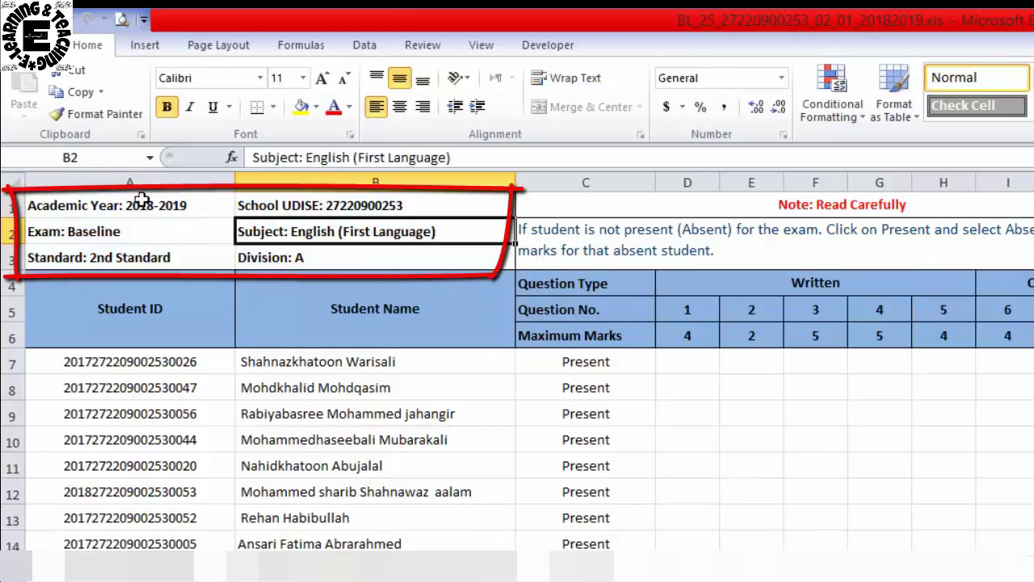
pyautogui.click(92, 363)
pyautogui.scroll(-5, 91, 364)
pyautogui.scroll(-6, 92, 363)
pyautogui.scroll(-3, 90, 361)
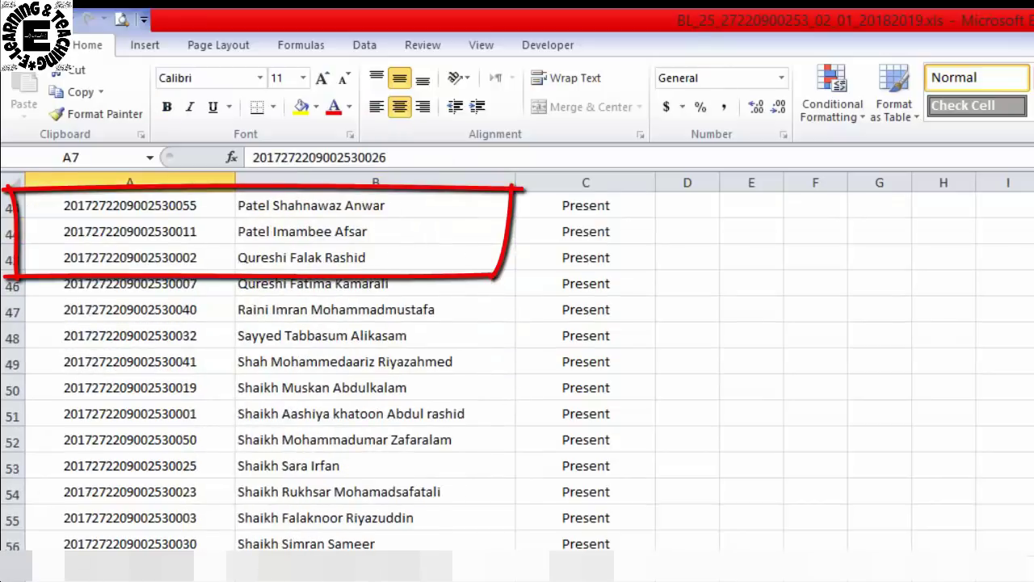
pyautogui.moveTo(129, 565)
pyautogui.mouseDown()
pyautogui.moveTo(179, 230)
pyautogui.moveTo(101, 86)
pyautogui.moveTo(93, 183)
pyautogui.mouseUp()
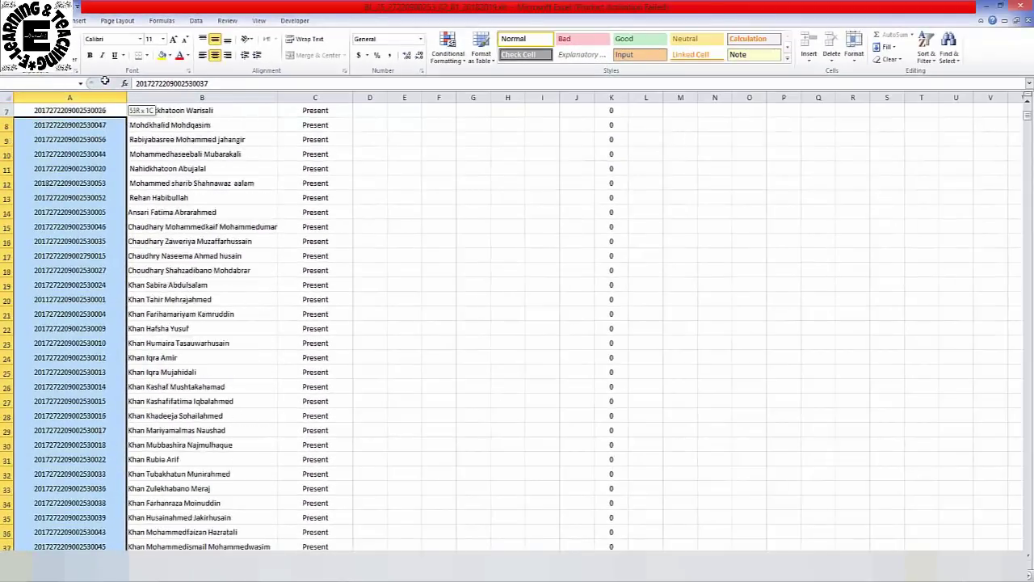
pyautogui.scroll(-1, 765, 477)
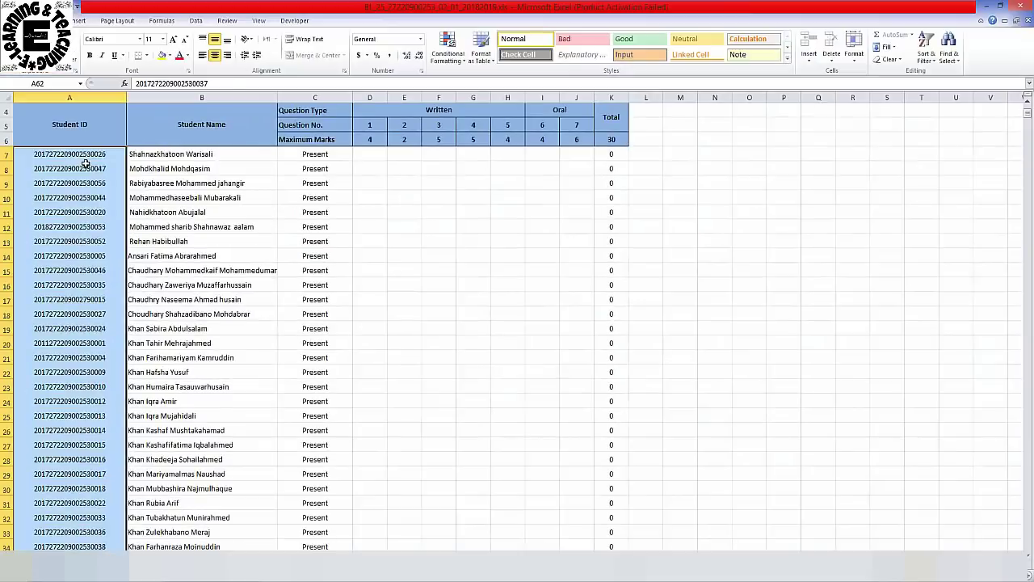
pyautogui.click(88, 158)
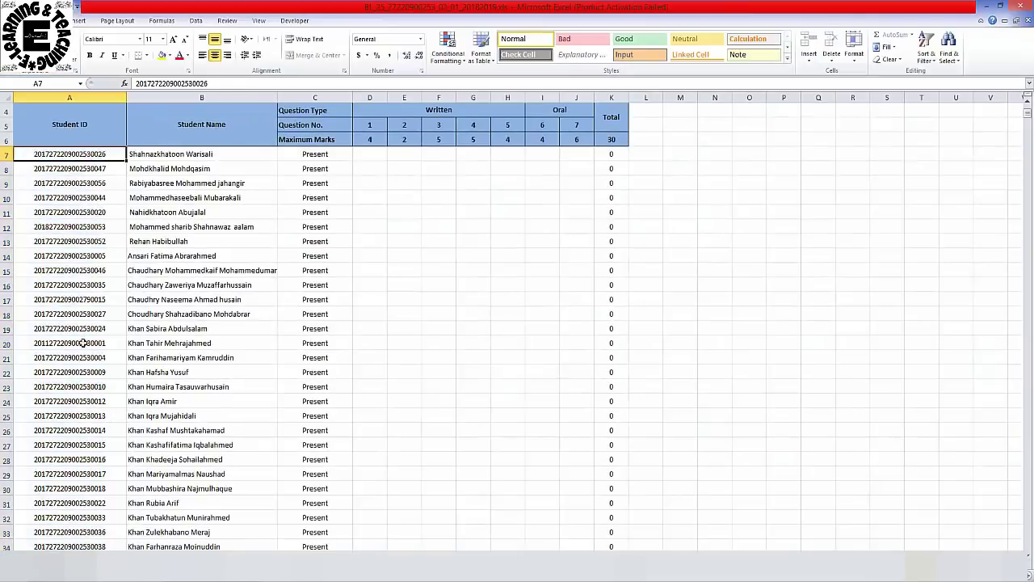
pyautogui.scroll(-8, 84, 346)
pyautogui.scroll(-6, 83, 346)
pyautogui.scroll(4, 83, 343)
pyautogui.scroll(8, 80, 331)
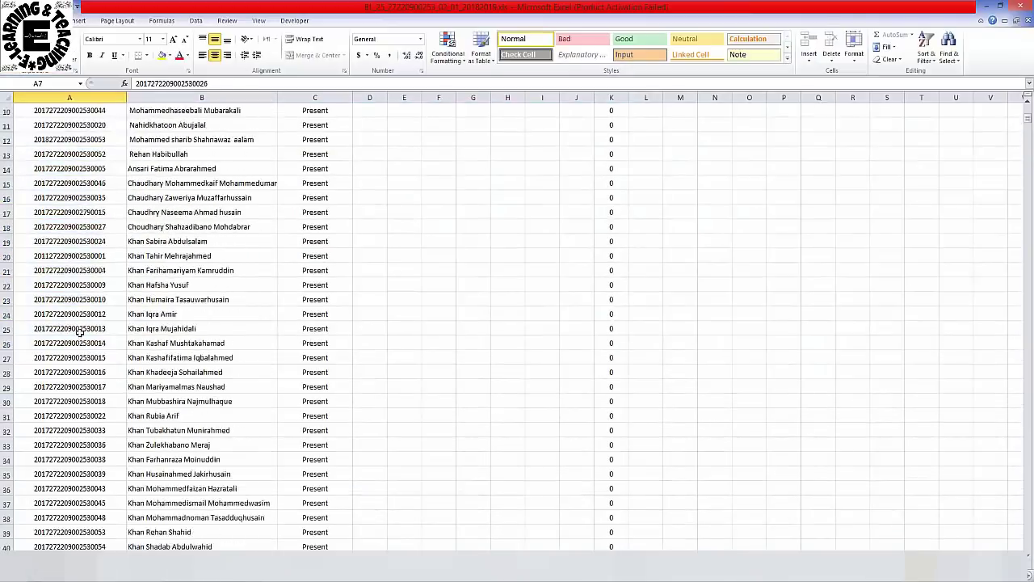
pyautogui.scroll(2, 80, 331)
pyautogui.moveTo(87, 153)
pyautogui.mouseDown()
pyautogui.moveTo(113, 538)
pyautogui.moveTo(104, 547)
pyautogui.moveTo(104, 528)
pyautogui.mouseUp()
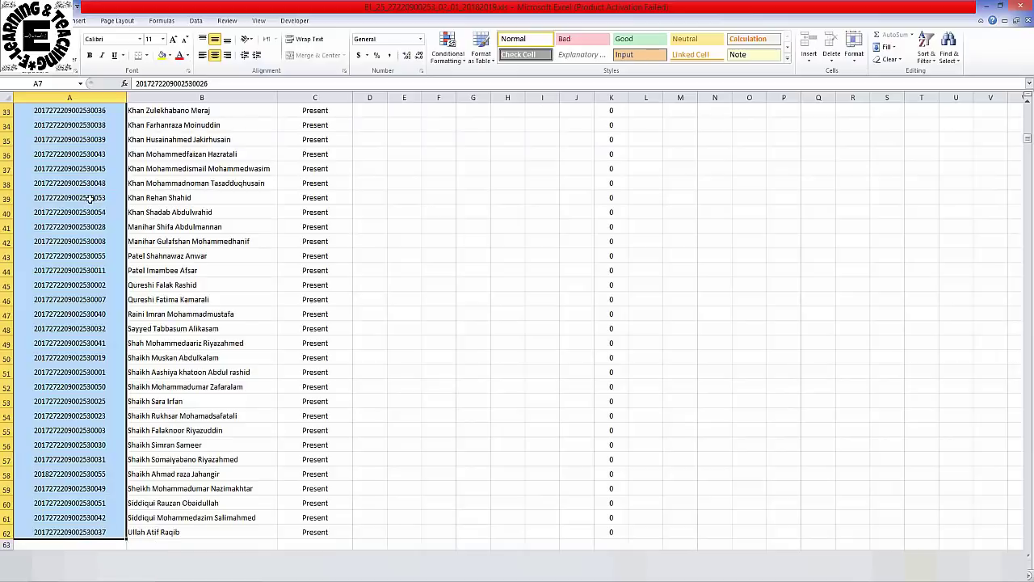
pyautogui.scroll(10, 90, 197)
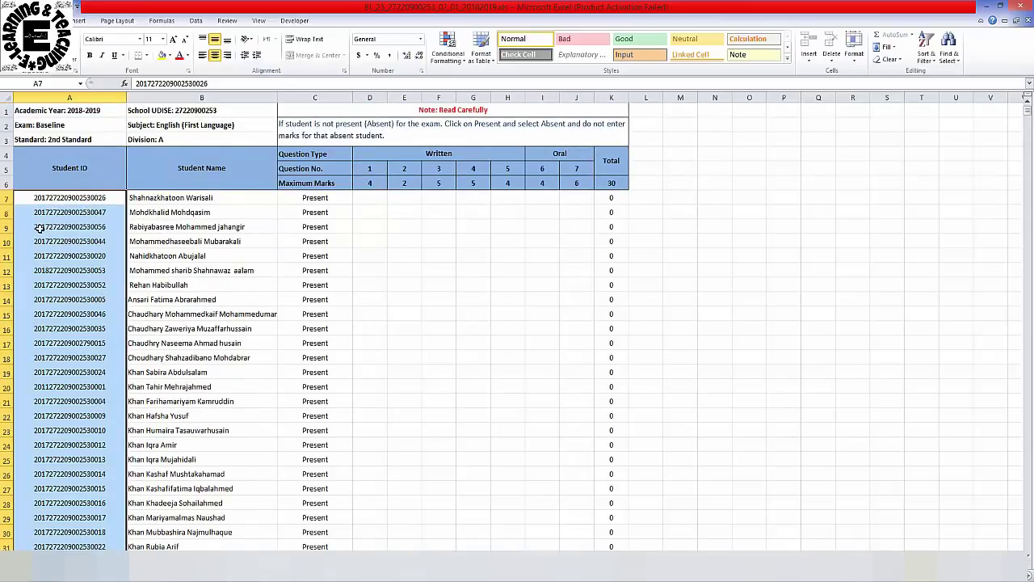
pyautogui.scroll(-4, 211, 231)
pyautogui.scroll(3, 205, 241)
pyautogui.scroll(-7, 85, 158)
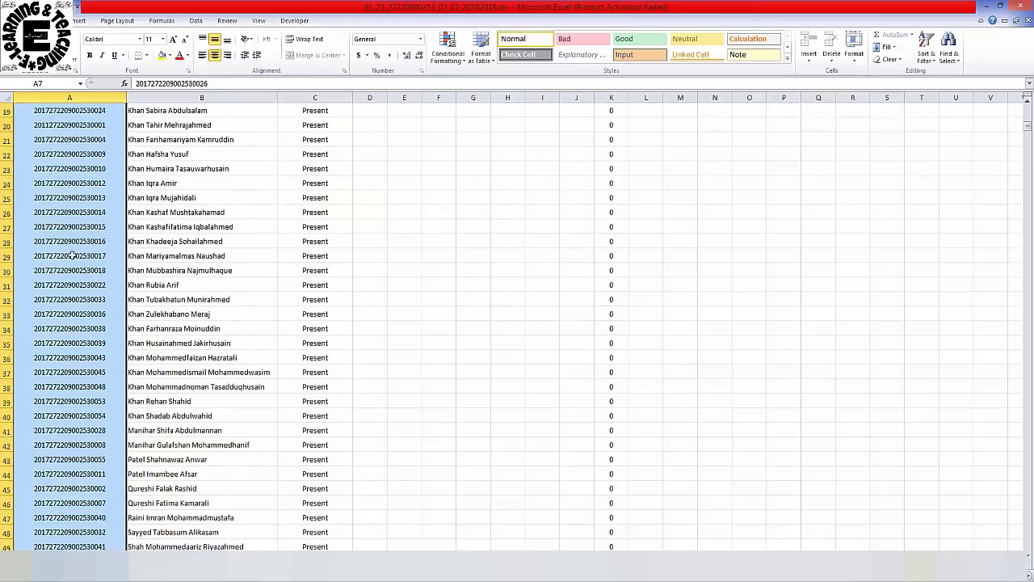
pyautogui.scroll(-10, 76, 300)
pyautogui.scroll(3, 74, 301)
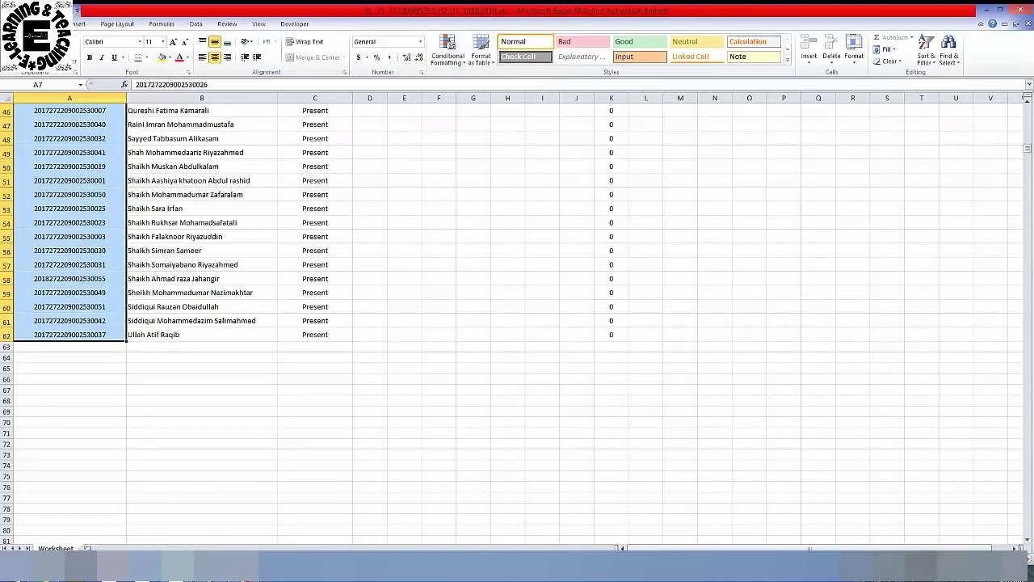
pyautogui.scroll(10, 192, 247)
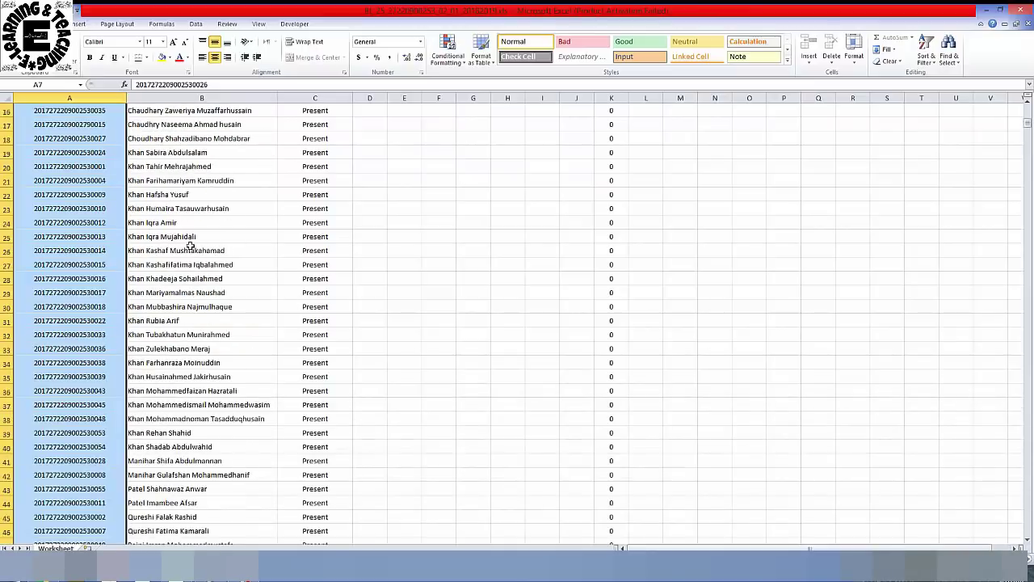
pyautogui.scroll(5, 191, 247)
pyautogui.scroll(-1, 160, 323)
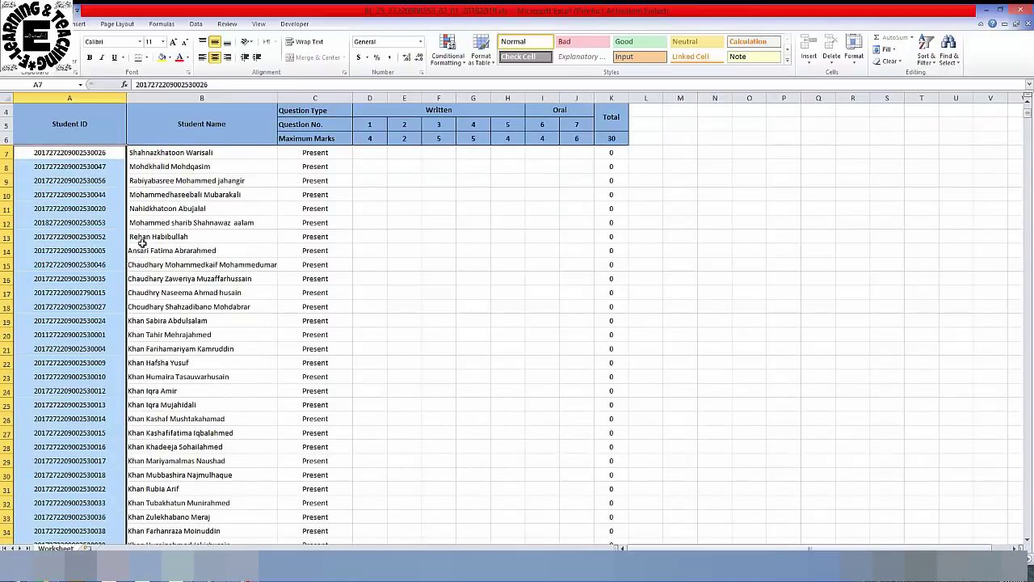
pyautogui.click(73, 155)
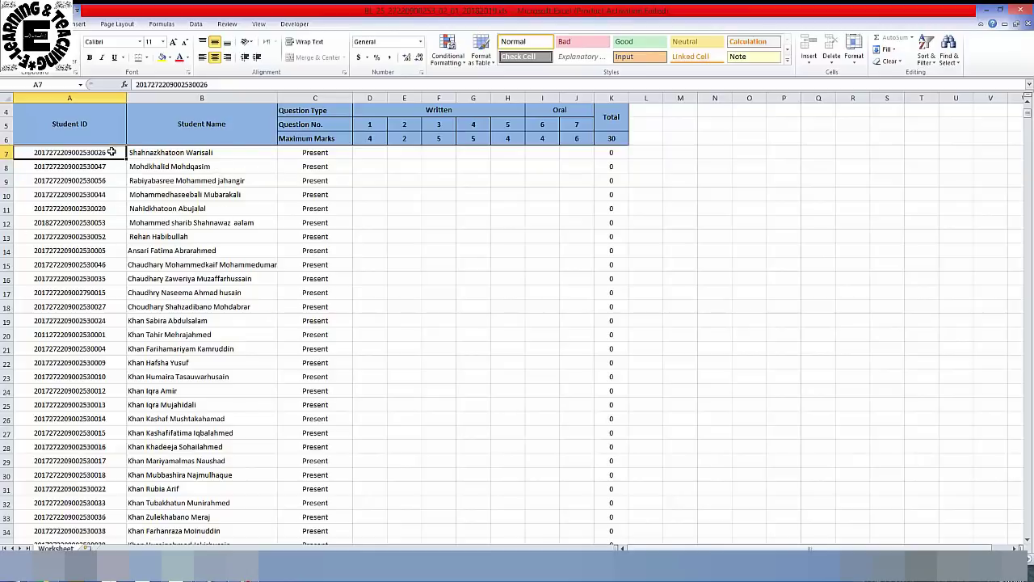
pyautogui.click(305, 152)
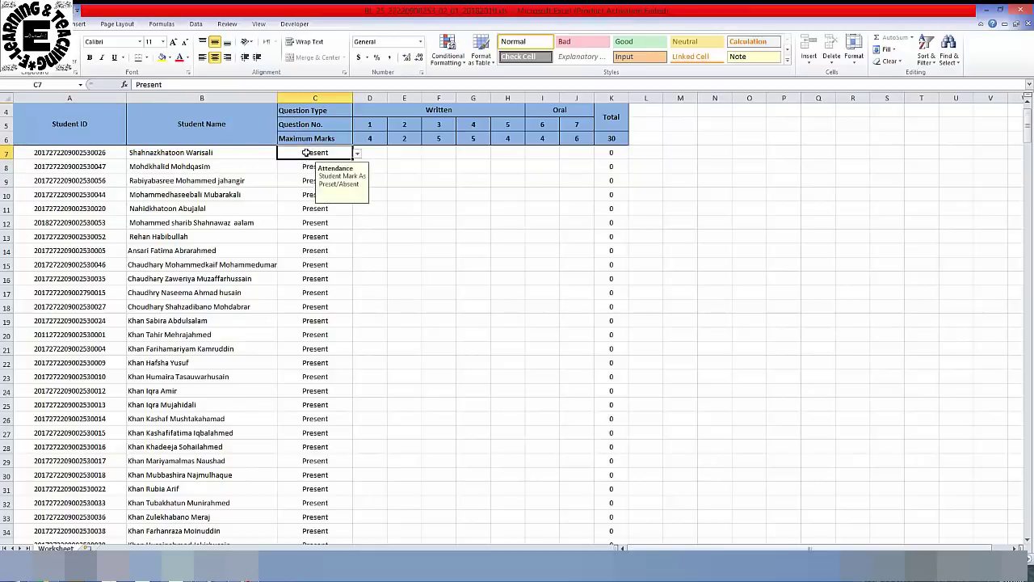
pyautogui.click(370, 127)
pyautogui.click(370, 142)
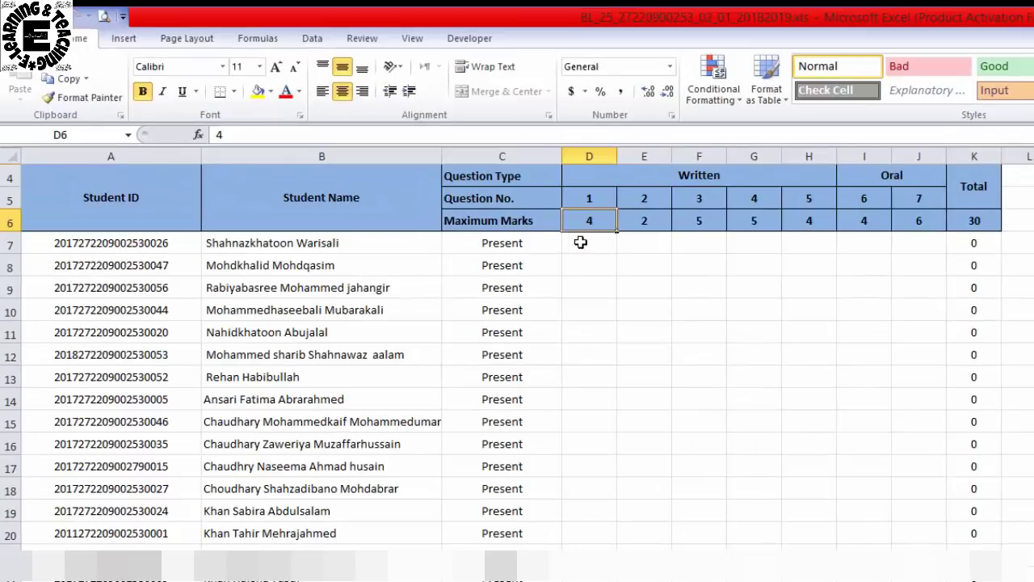
pyautogui.click(640, 198)
pyautogui.click(647, 225)
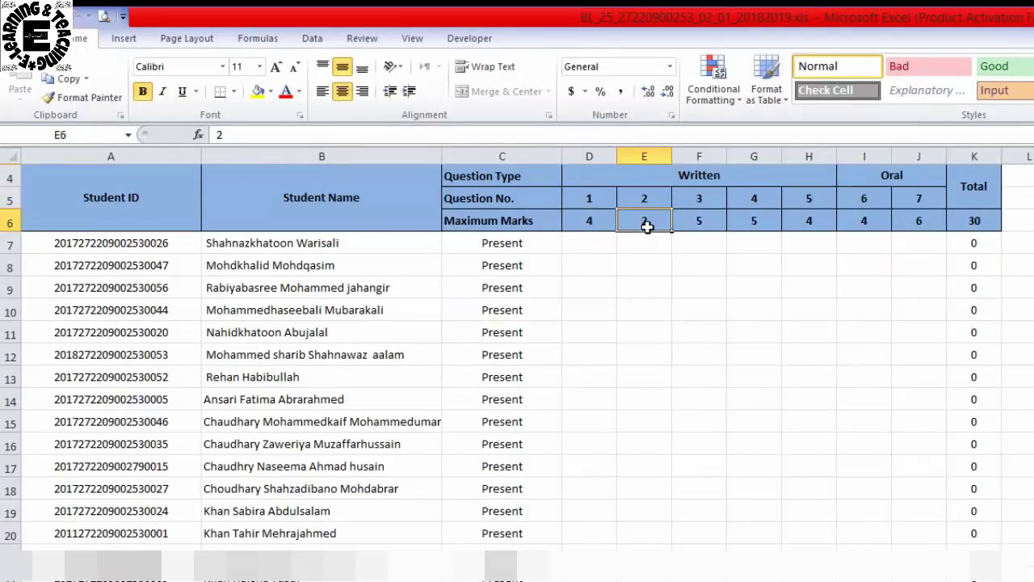
pyautogui.click(699, 202)
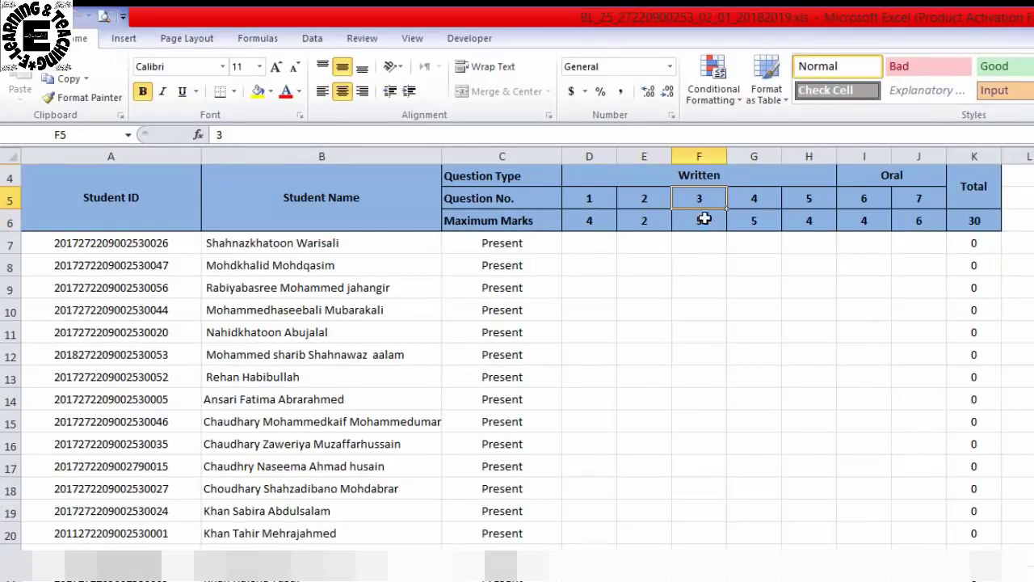
pyautogui.click(700, 221)
pyautogui.click(754, 197)
pyautogui.click(758, 221)
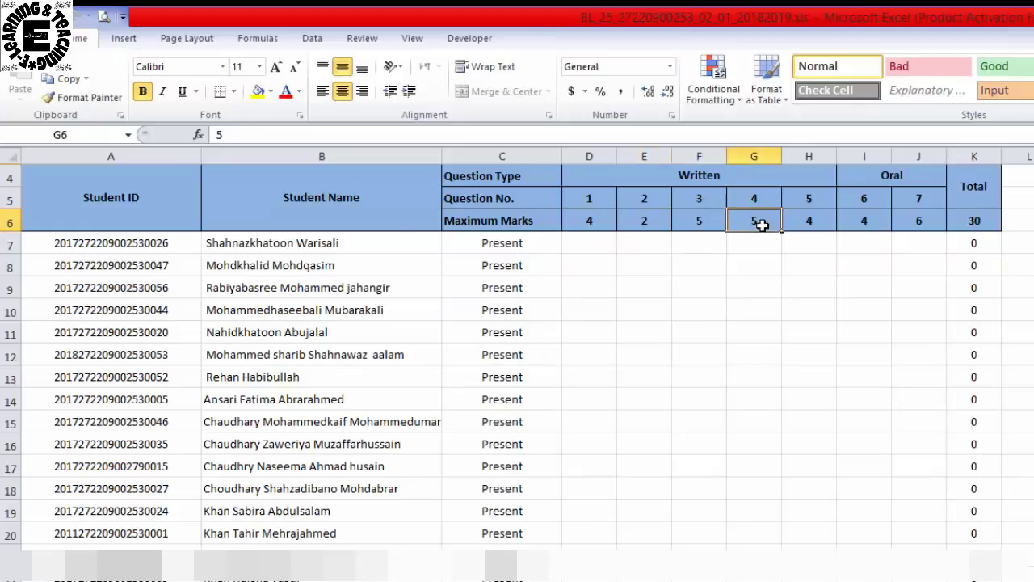
pyautogui.click(800, 202)
pyautogui.click(808, 228)
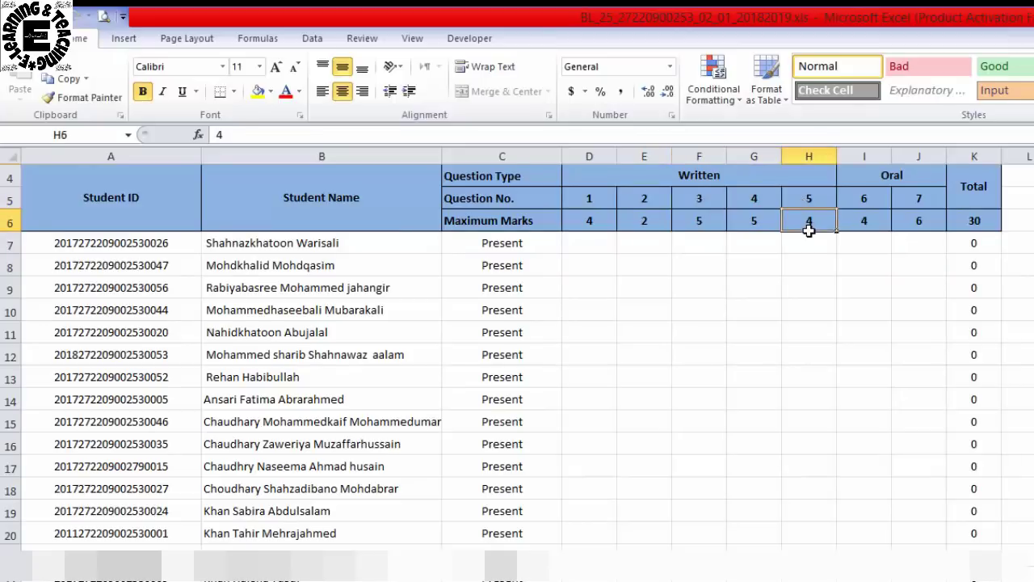
pyautogui.click(874, 199)
pyautogui.click(869, 224)
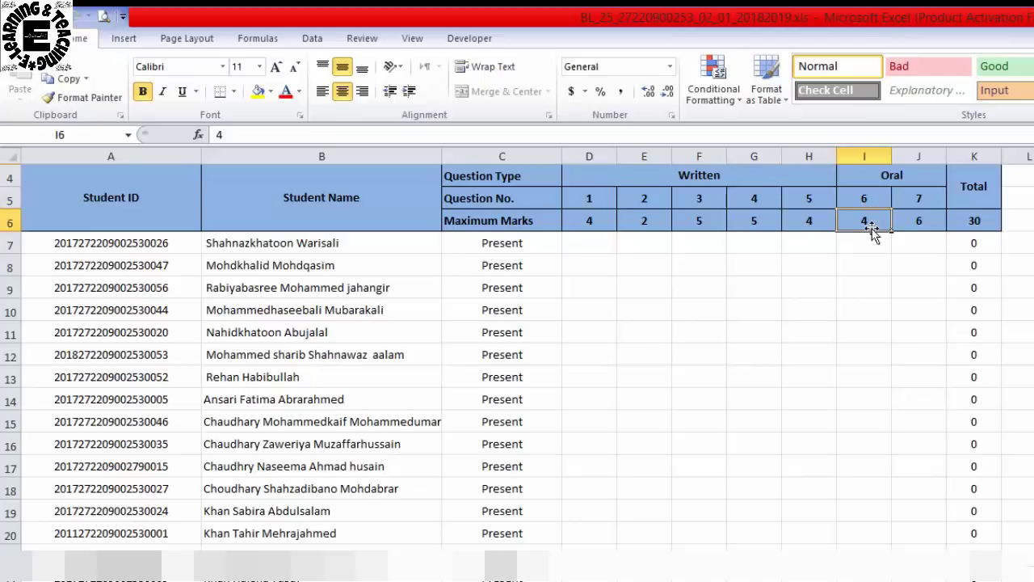
pyautogui.click(913, 200)
pyautogui.click(919, 225)
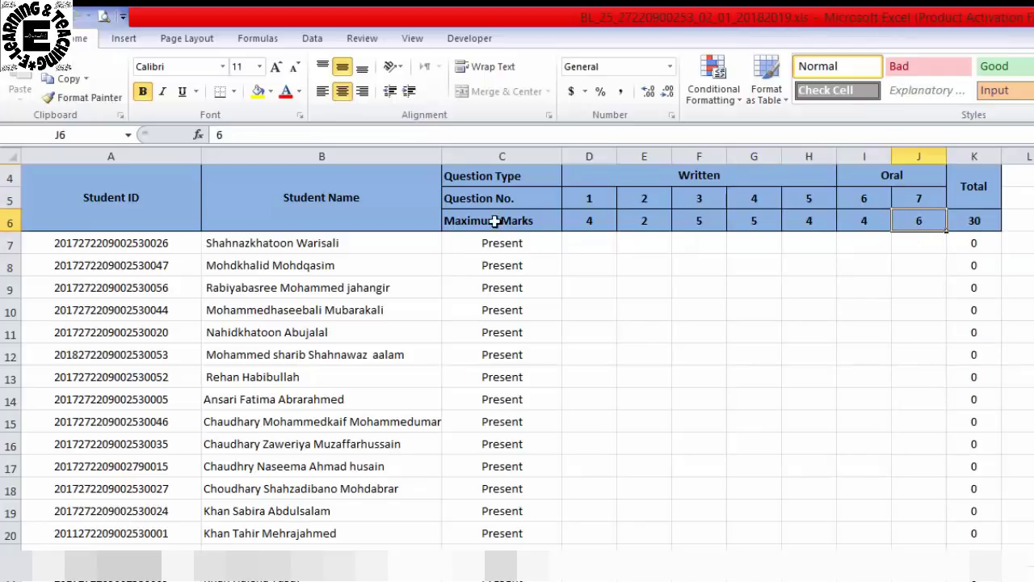
pyautogui.click(583, 221)
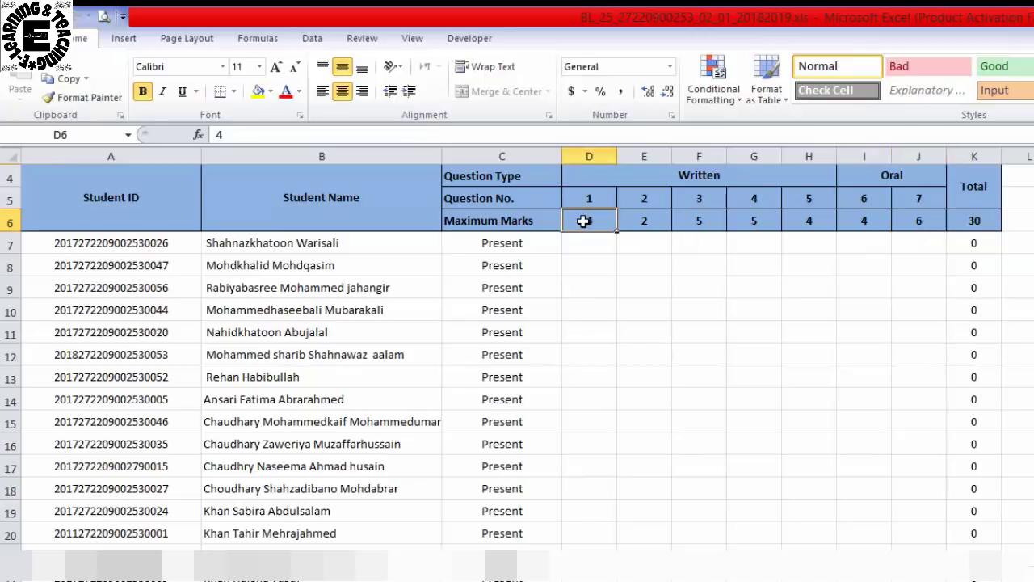
pyautogui.moveTo(583, 220); pyautogui.dragTo(800, 225)
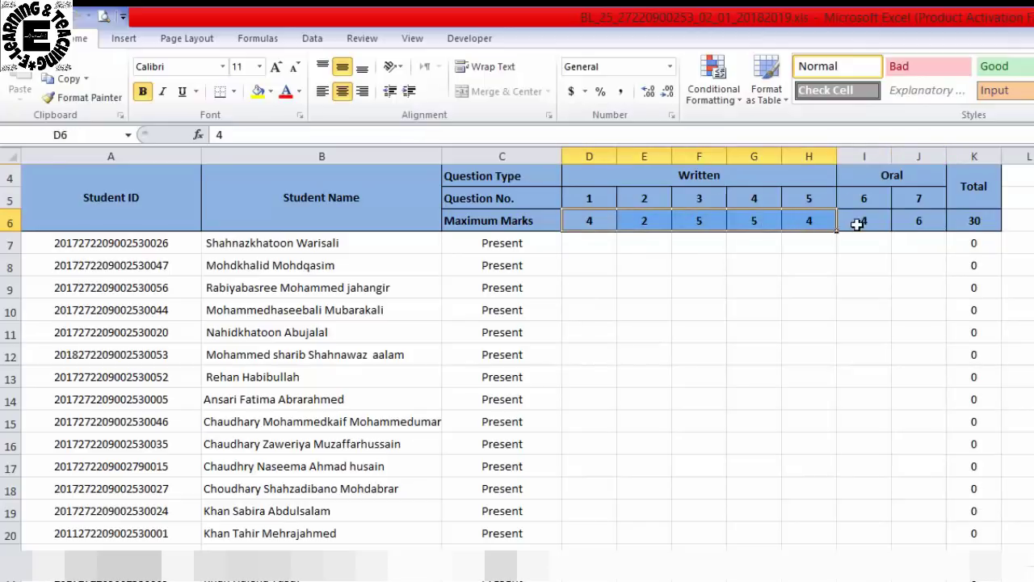
pyautogui.moveTo(863, 223); pyautogui.dragTo(914, 225)
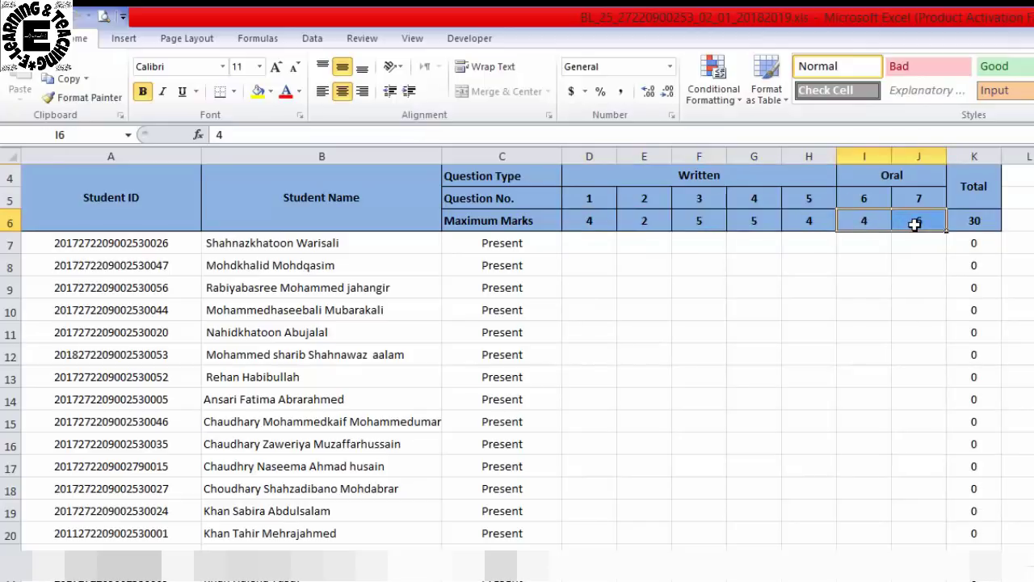
pyautogui.click(977, 223)
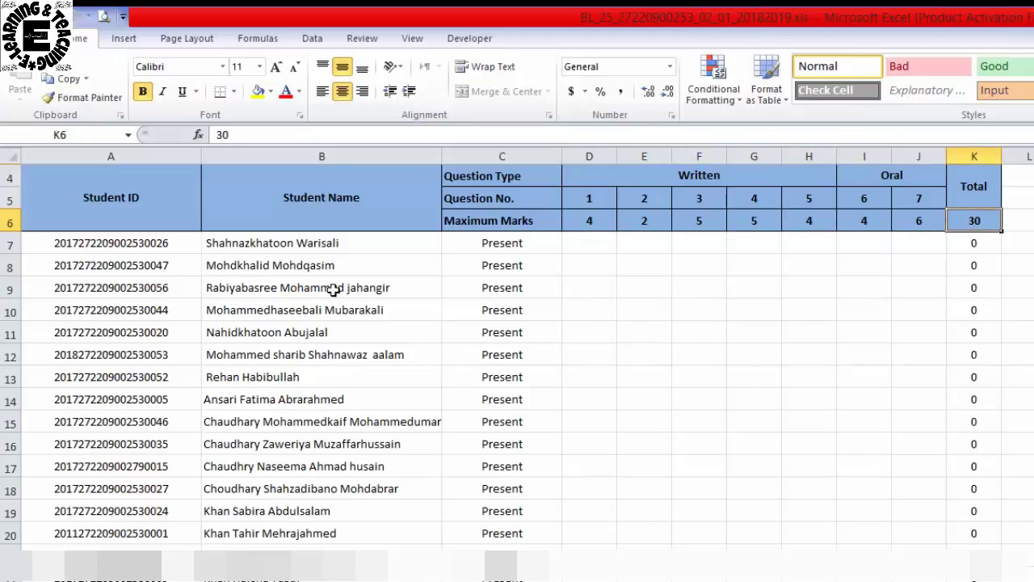
pyautogui.click(493, 246)
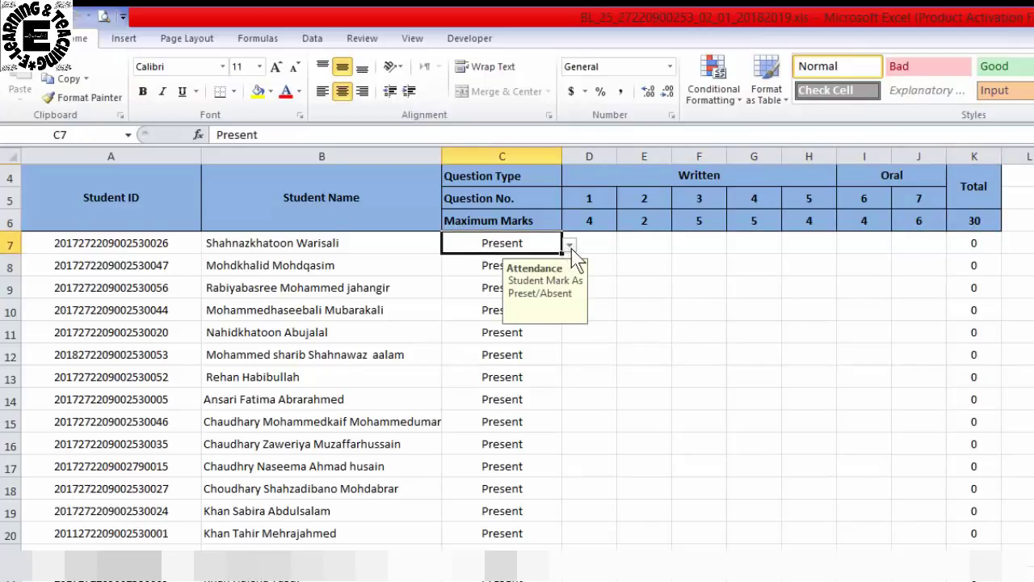
# Mark the row 7 student as Absent
pyautogui.click(204, 266)
pyautogui.click(251, 243)
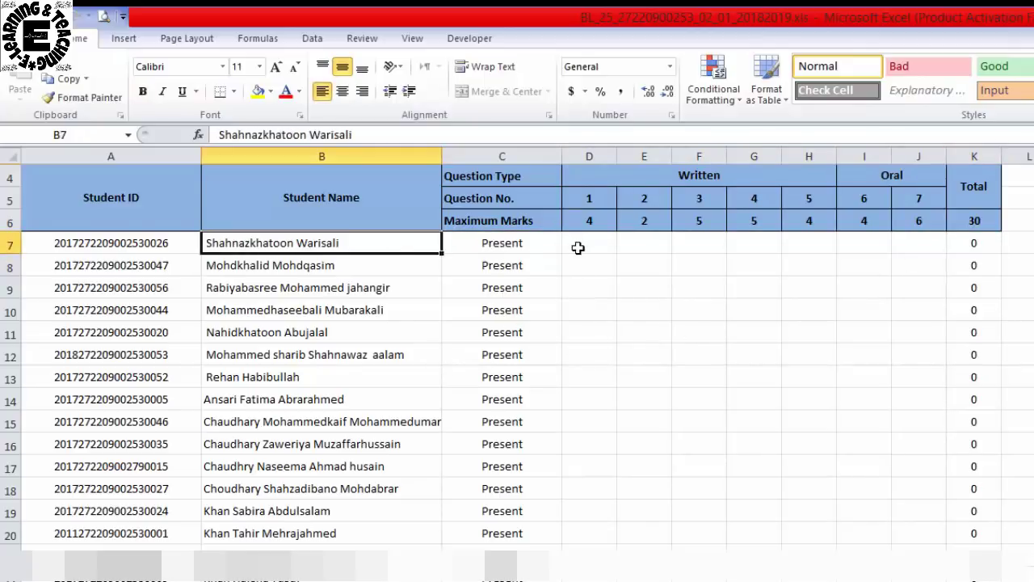
pyautogui.click(531, 247)
pyautogui.click(569, 246)
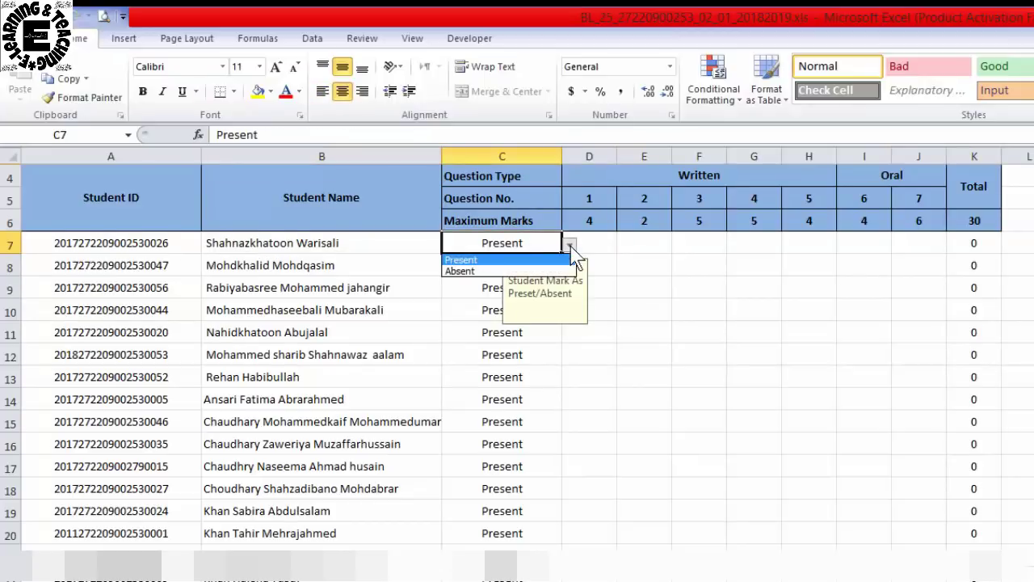
pyautogui.click(462, 271)
pyautogui.moveTo(598, 249); pyautogui.dragTo(950, 246)
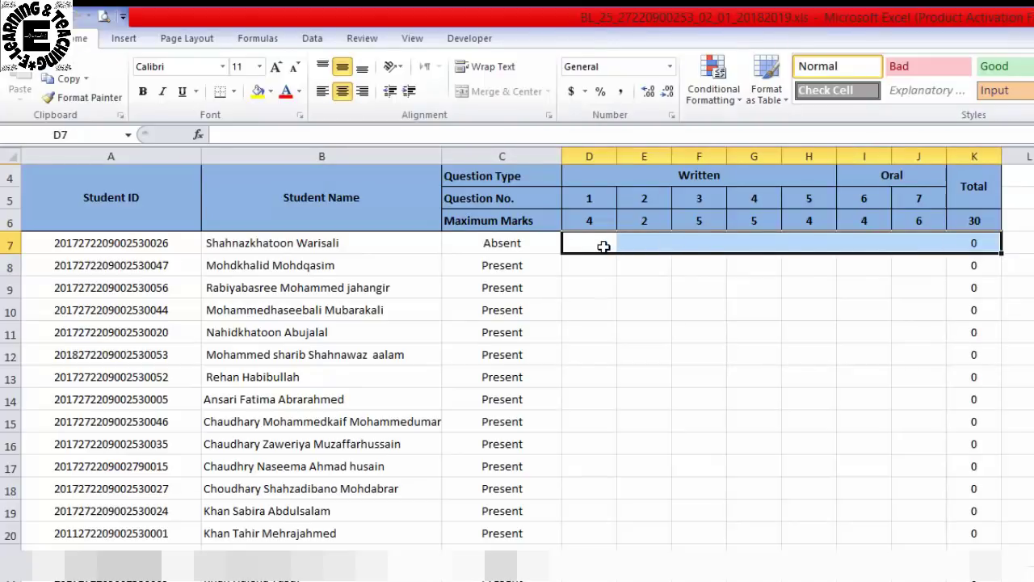
pyautogui.click(605, 246)
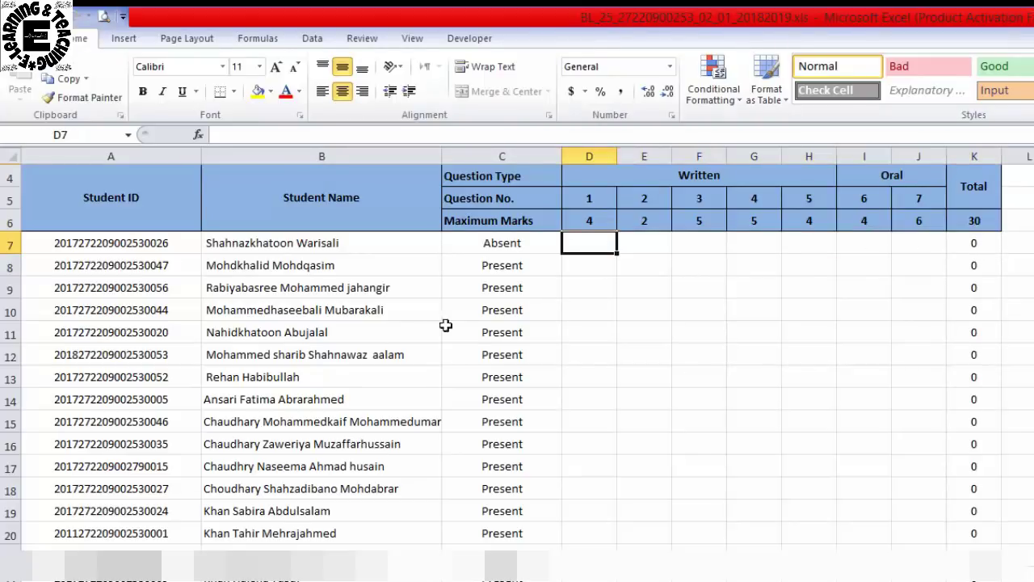
# Enter row 8's question 1–5 marks 4, 2, 5, 5, 5 in D8:H8
pyautogui.click(500, 272)
pyautogui.click(596, 271)
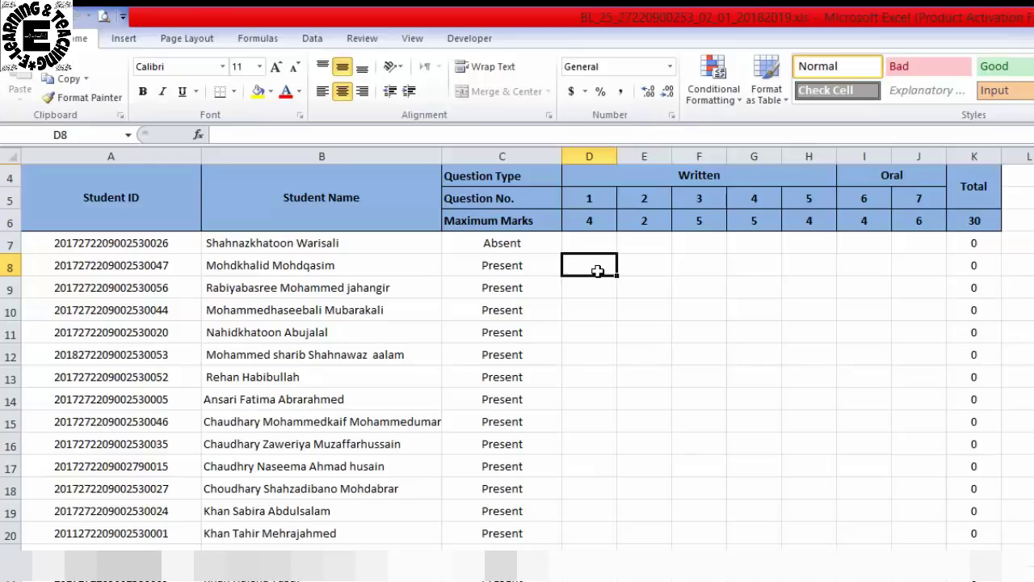
pyautogui.write('4')
pyautogui.click(657, 269)
pyautogui.write('2')
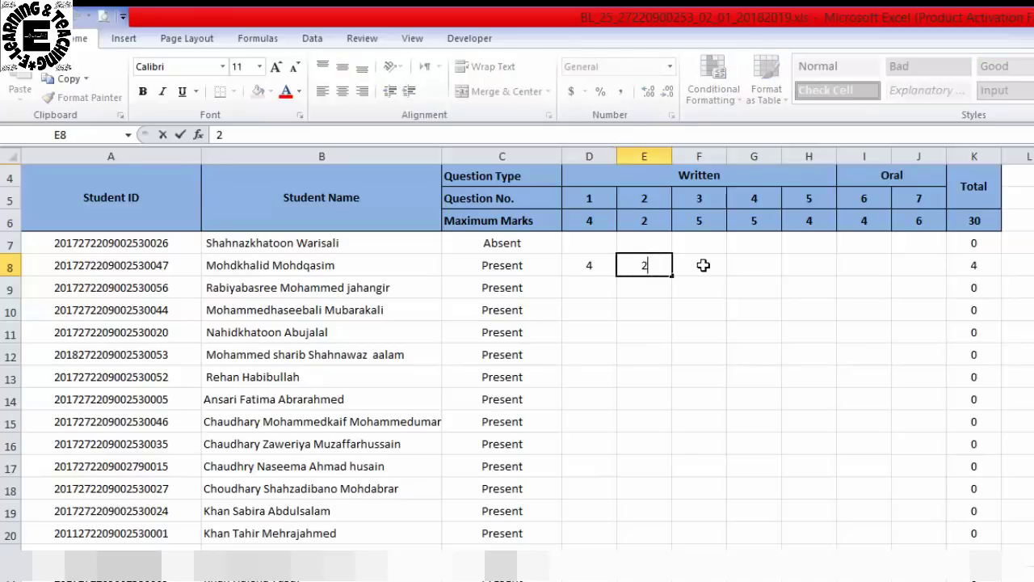
pyautogui.click(702, 265)
pyautogui.write('5')
pyautogui.click(748, 265)
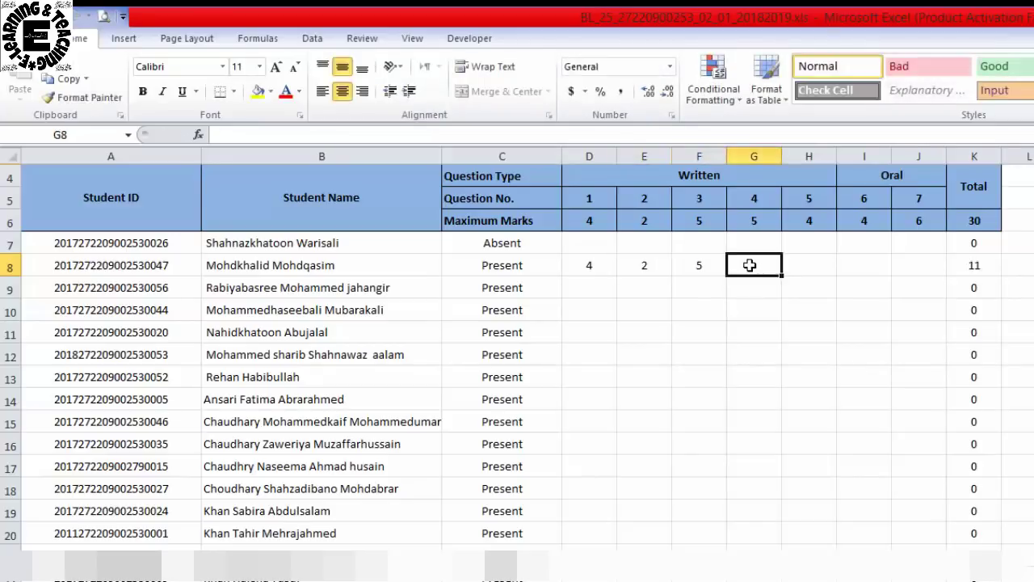
pyautogui.write('5')
pyautogui.click(799, 265)
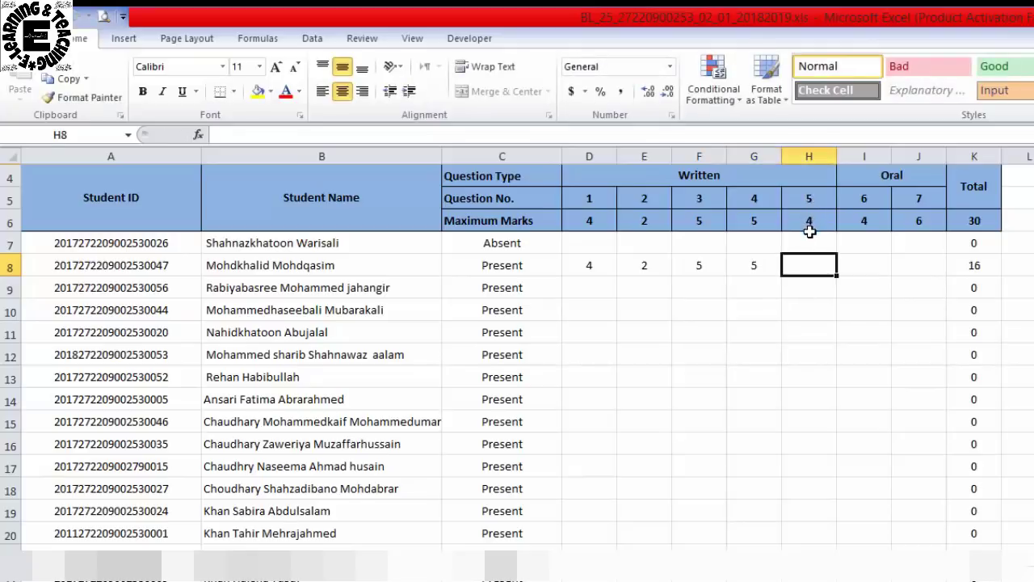
pyautogui.write('5')
pyautogui.click(799, 332)
# Check the question 5 and 6 maximums, then enter row 8's question 6 and 7 marks
pyautogui.click(815, 267)
pyautogui.click(797, 220)
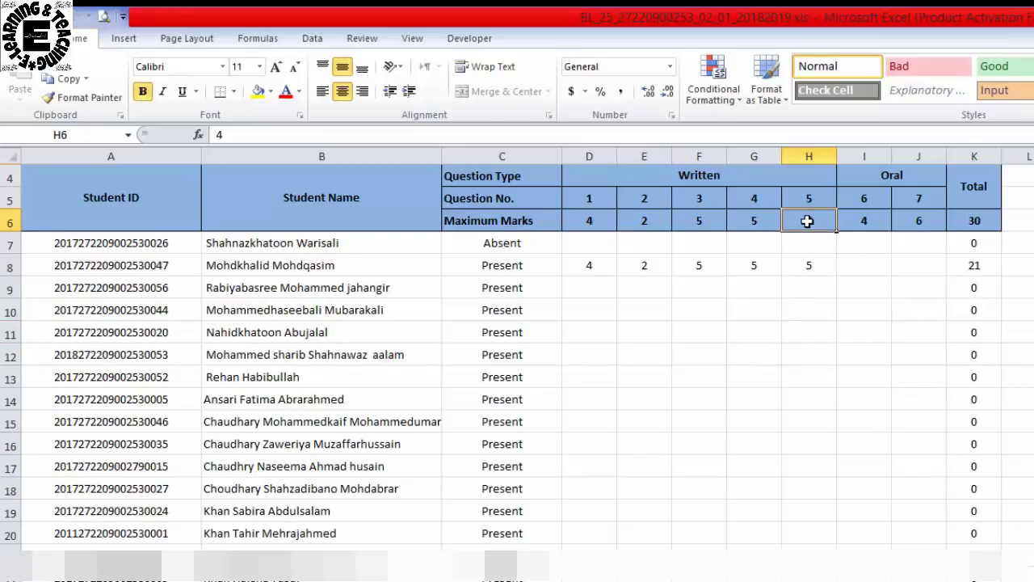
pyautogui.click(810, 268)
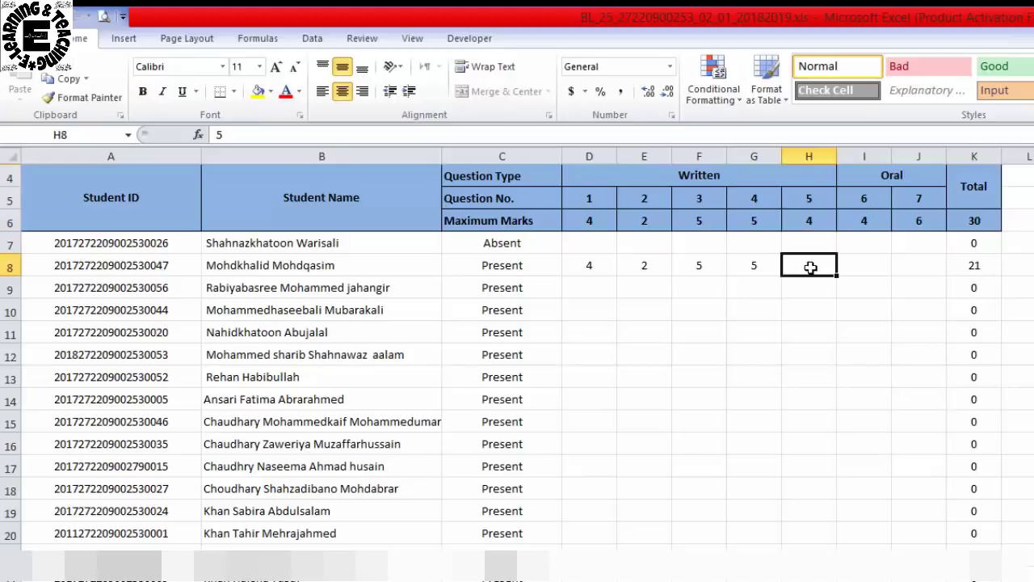
pyautogui.click(867, 220)
pyautogui.click(870, 266)
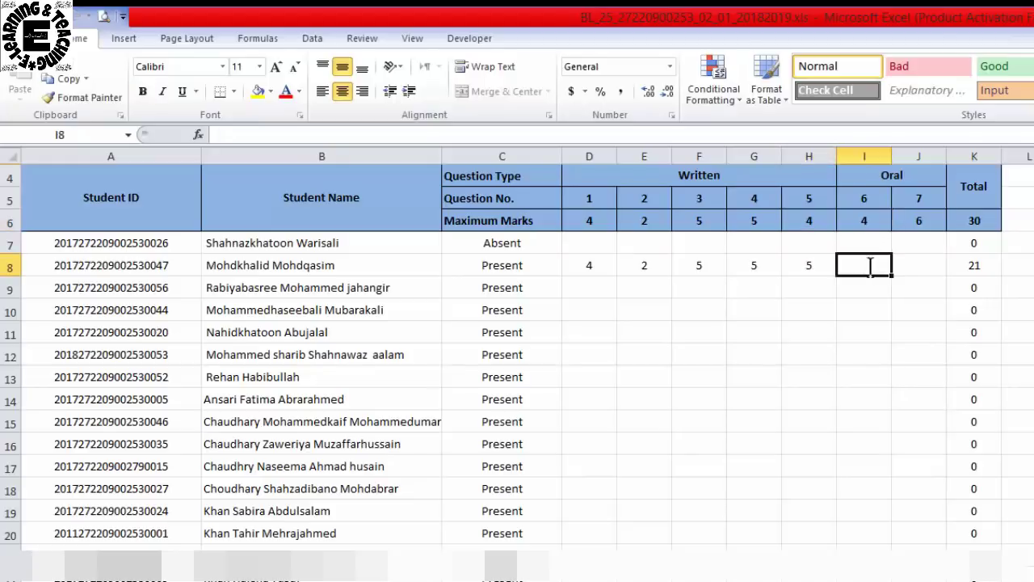
pyautogui.write('4')
pyautogui.click(921, 266)
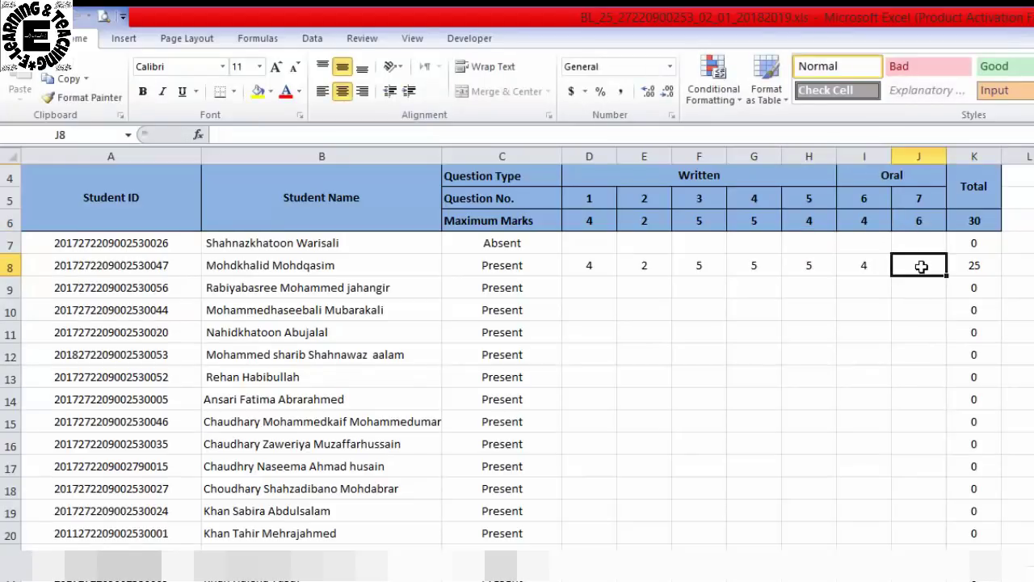
pyautogui.write('6')
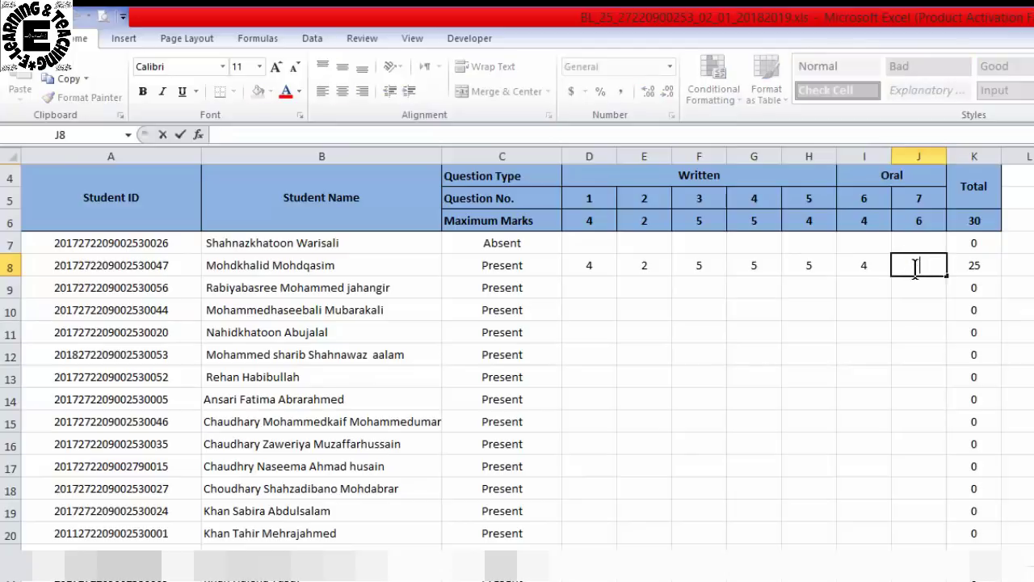
pyautogui.write('5')
pyautogui.click(863, 294)
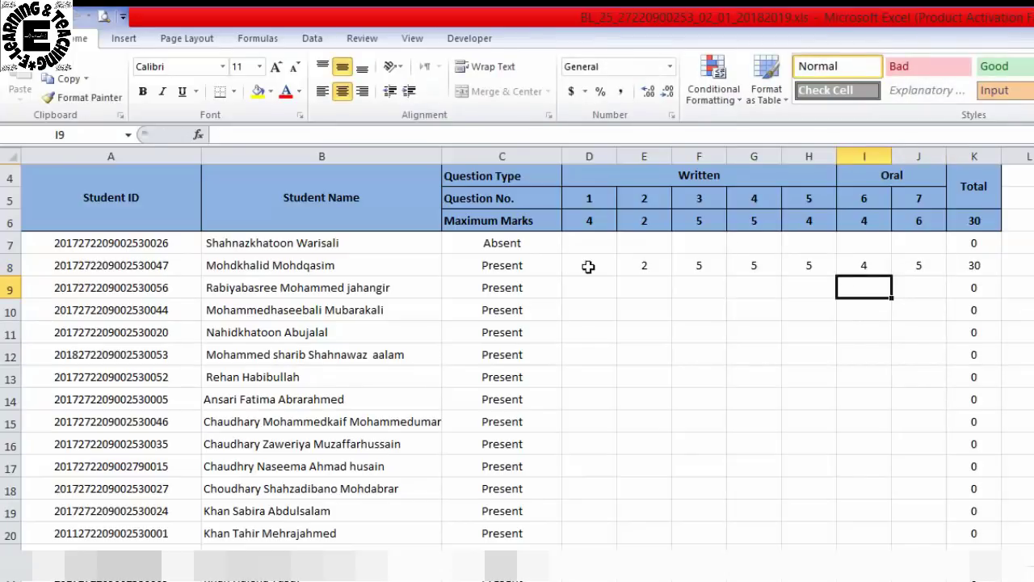
# Compare row 8's marks with the maximum marks, noting question 5's maximum of 4
pyautogui.click(590, 223)
pyautogui.click(594, 268)
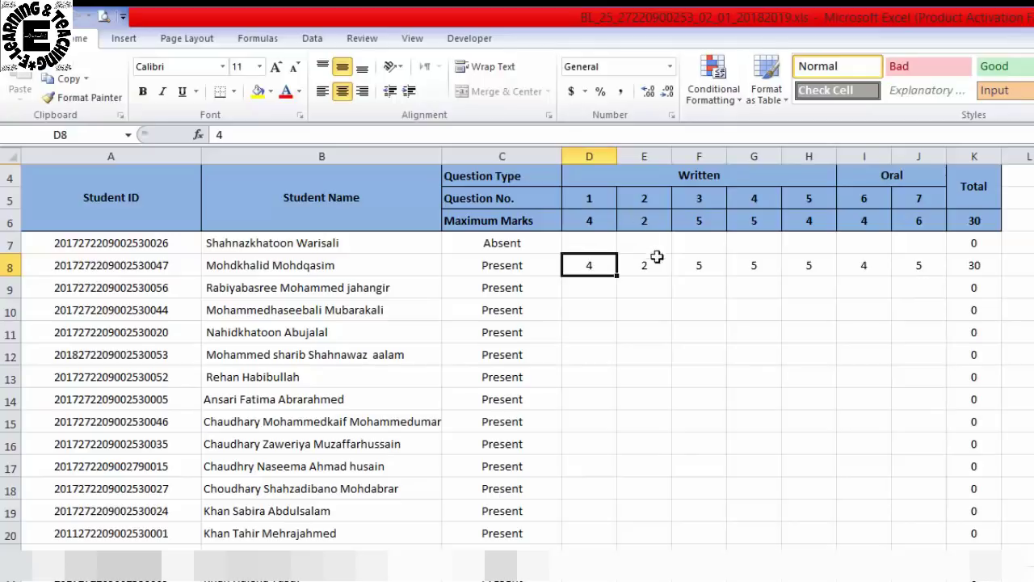
pyautogui.click(756, 220)
pyautogui.click(813, 221)
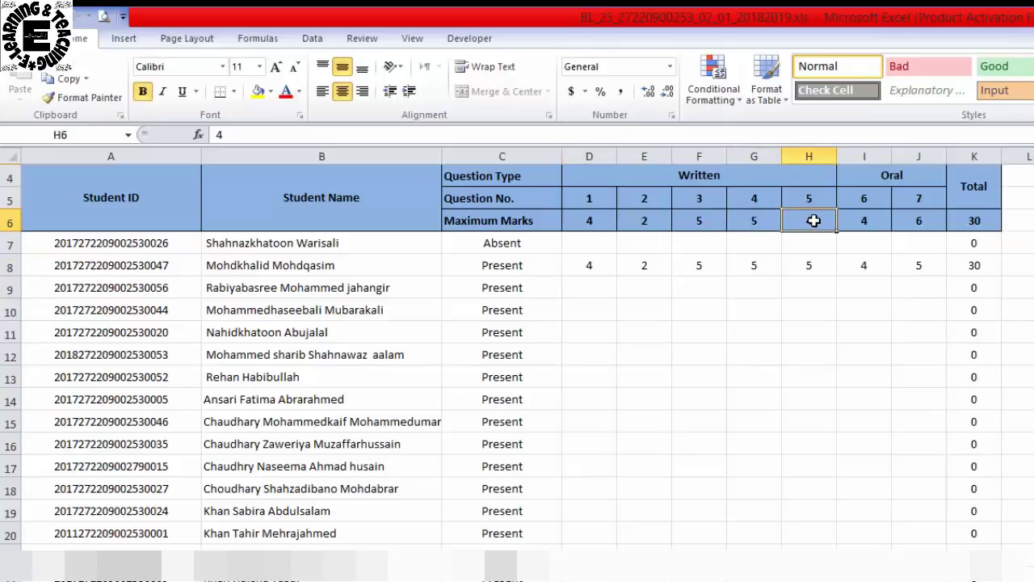
pyautogui.click(805, 266)
pyautogui.click(198, 267)
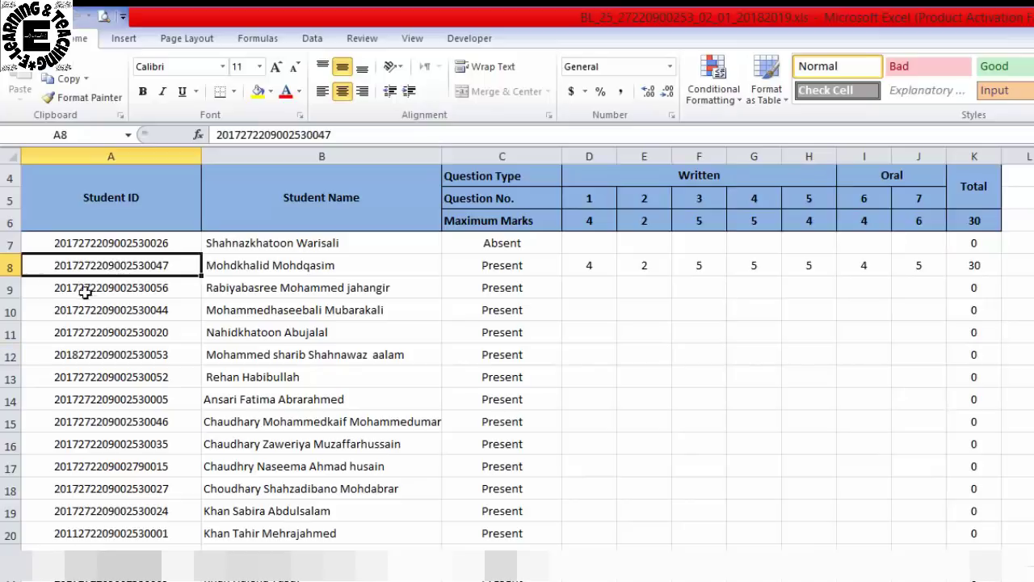
# Change H8 from 5 to 4 to match question 5's maximum, making row 8's total 29
pyautogui.moveTo(318, 267); pyautogui.dragTo(353, 266)
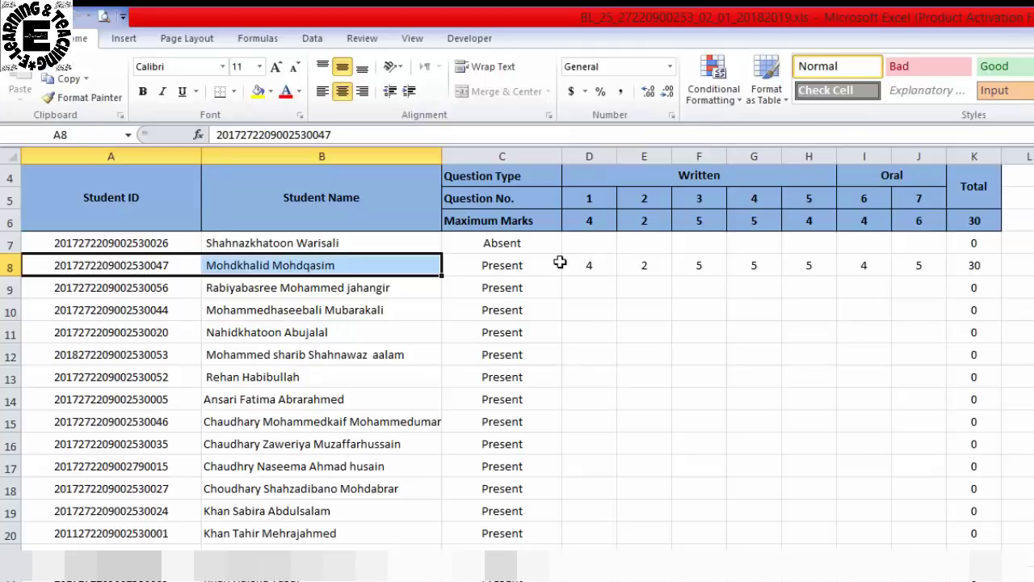
pyautogui.moveTo(578, 259); pyautogui.dragTo(935, 264)
pyautogui.click(622, 370)
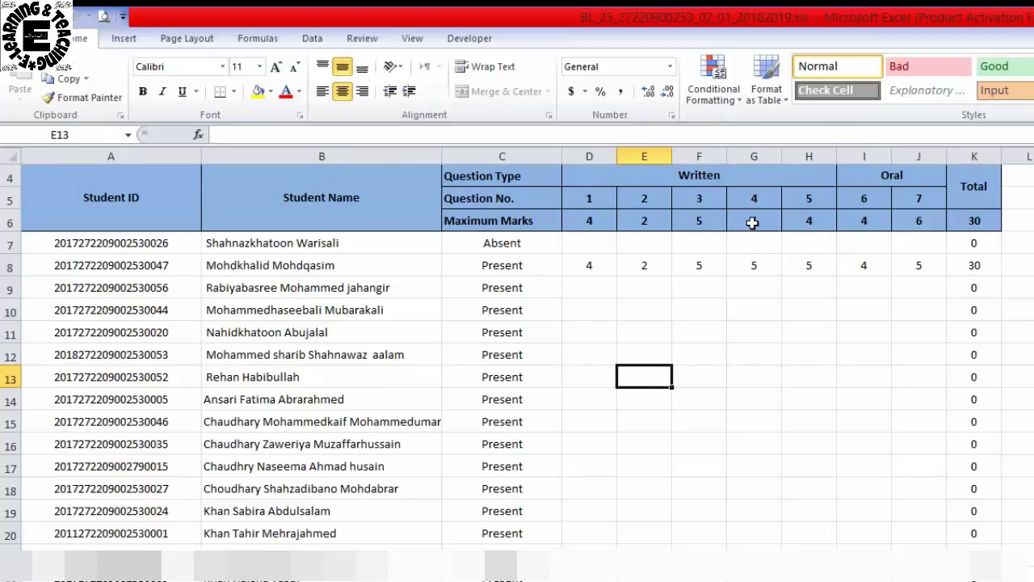
pyautogui.write('5')
pyautogui.click(807, 220)
pyautogui.click(813, 266)
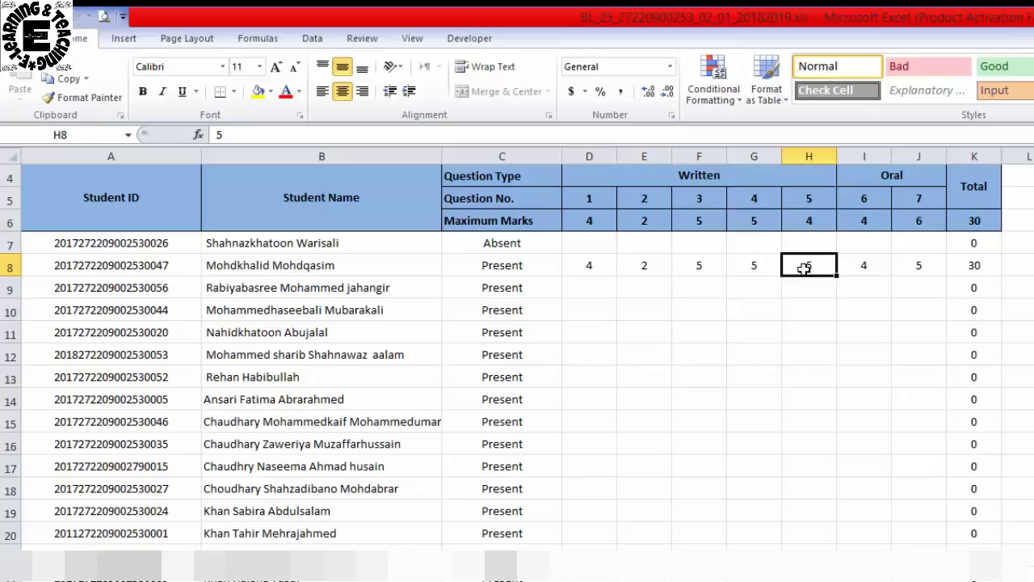
pyautogui.write('4')
pyautogui.click(796, 309)
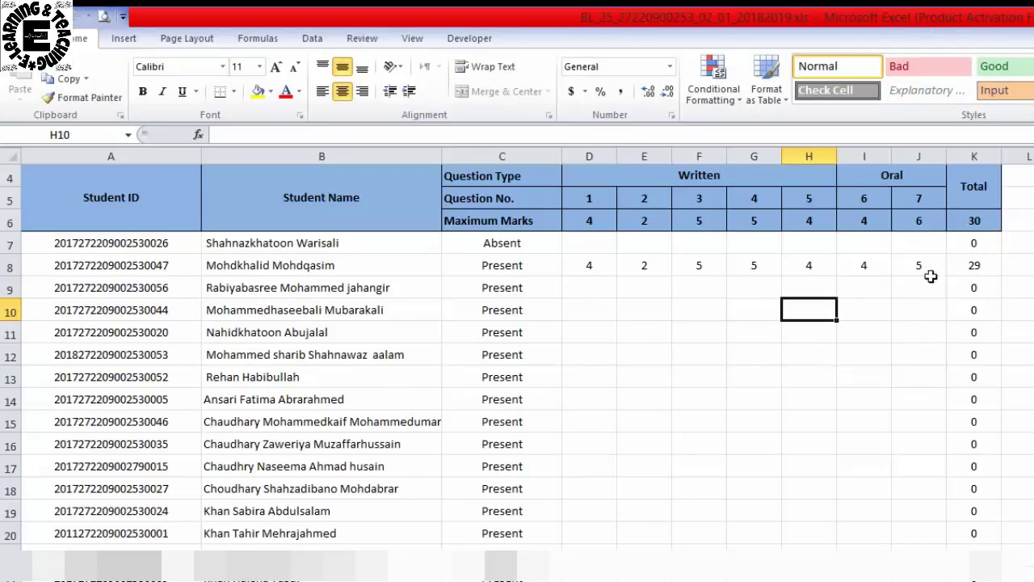
pyautogui.moveTo(602, 267); pyautogui.dragTo(922, 265)
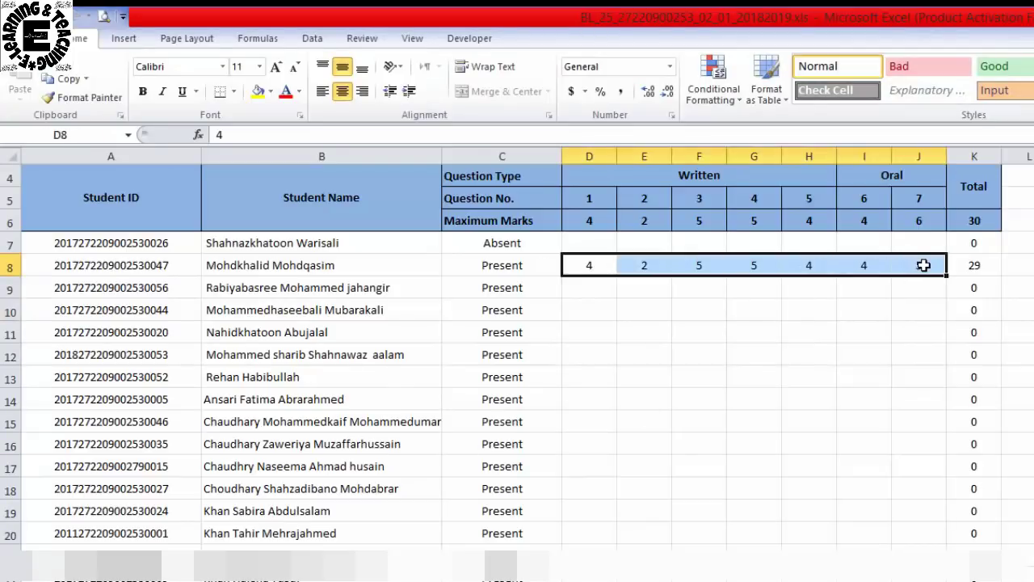
pyautogui.scroll(-5, 579, 337)
pyautogui.scroll(2, 579, 337)
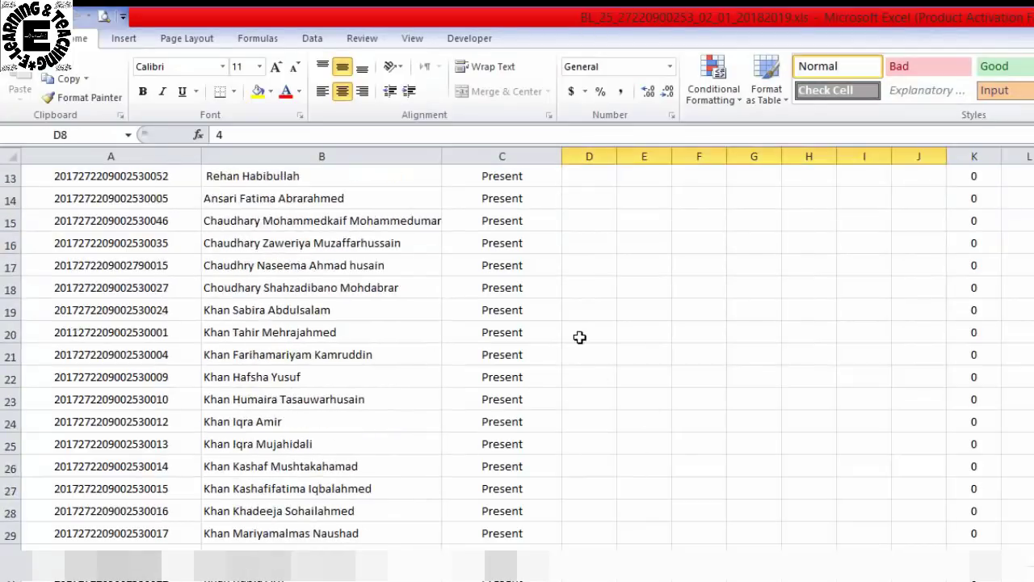
pyautogui.scroll(2, 579, 337)
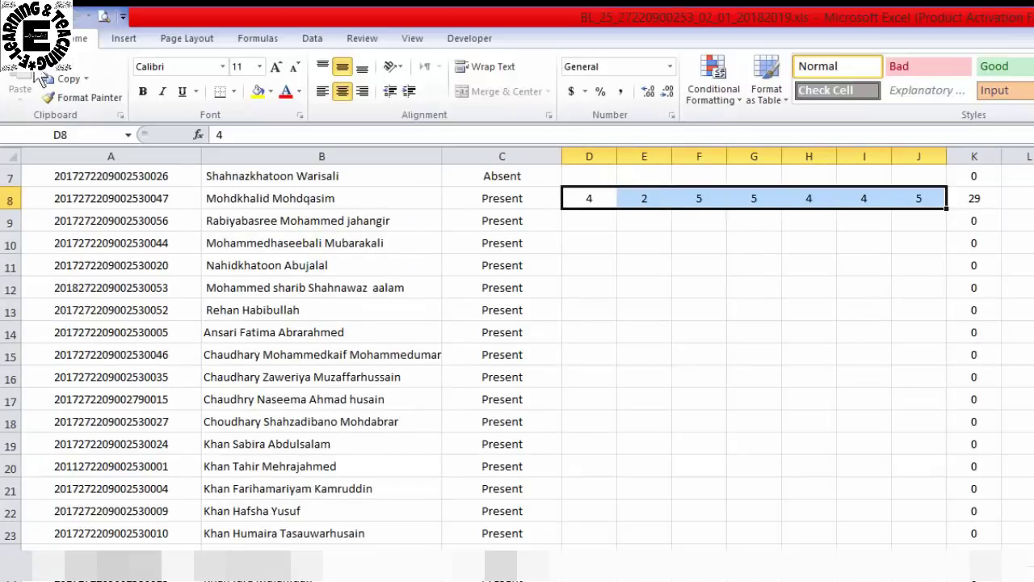
# Look at the File and Save As options, cancel without saving, and switch back to Chrome
pyautogui.click(32, 38)
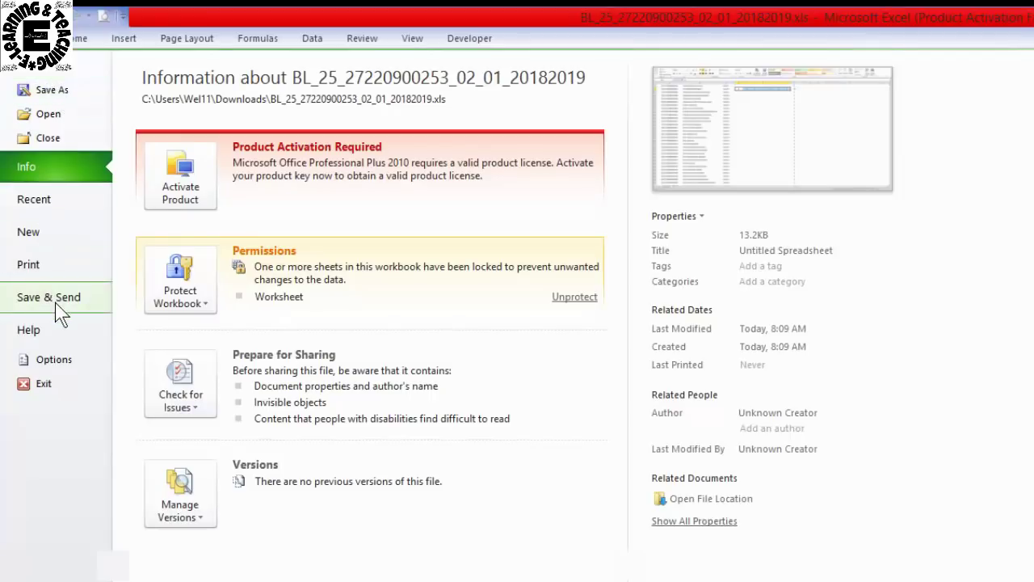
pyautogui.press('Escape')
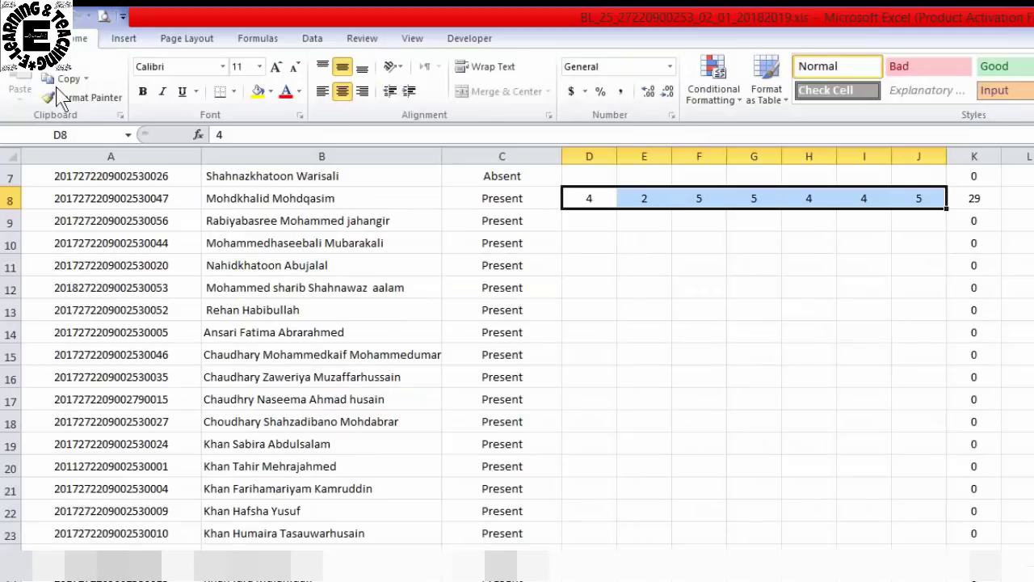
pyautogui.press('F12')
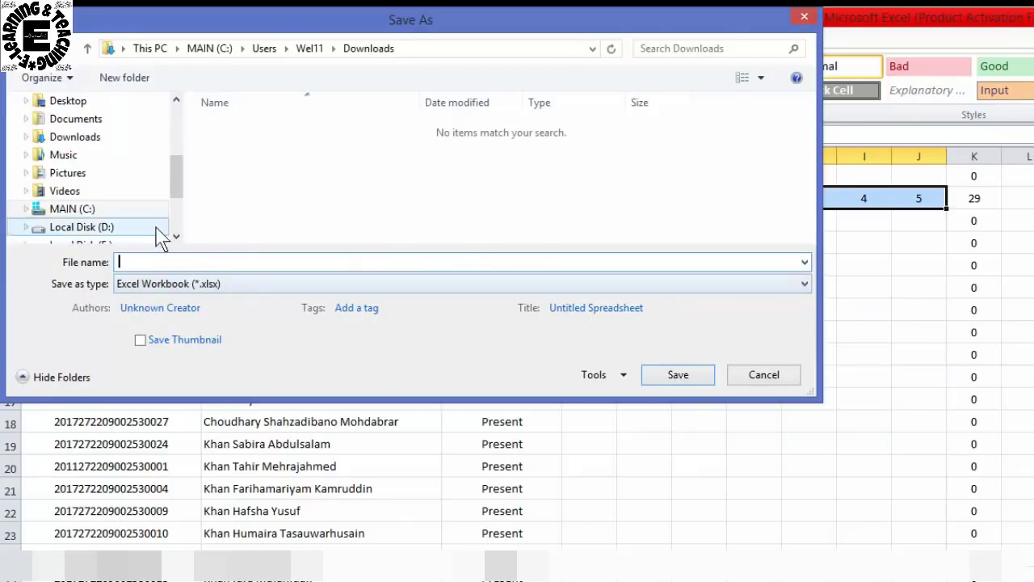
pyautogui.click(764, 374)
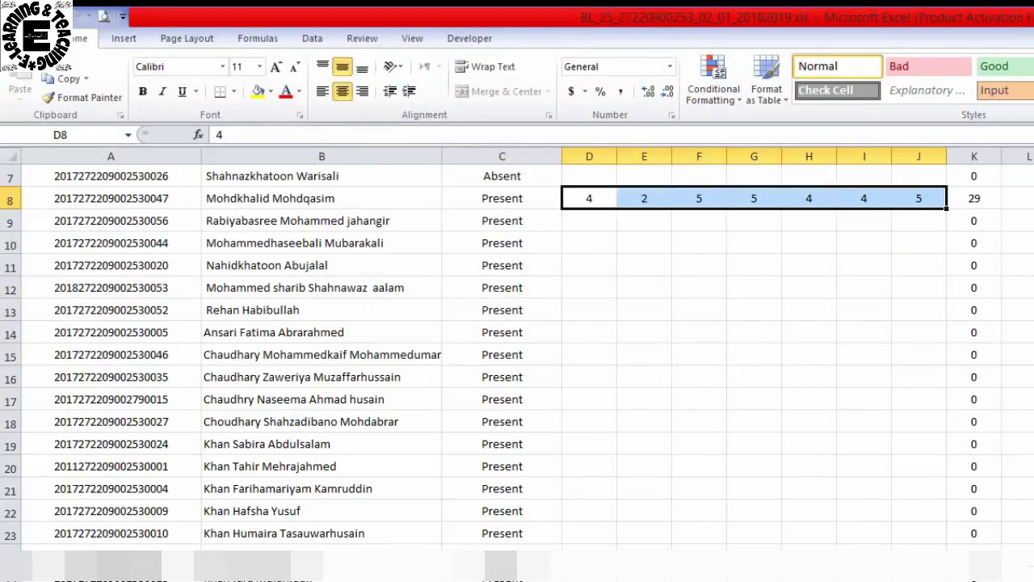
pyautogui.hotkey('alt', 'Tab')
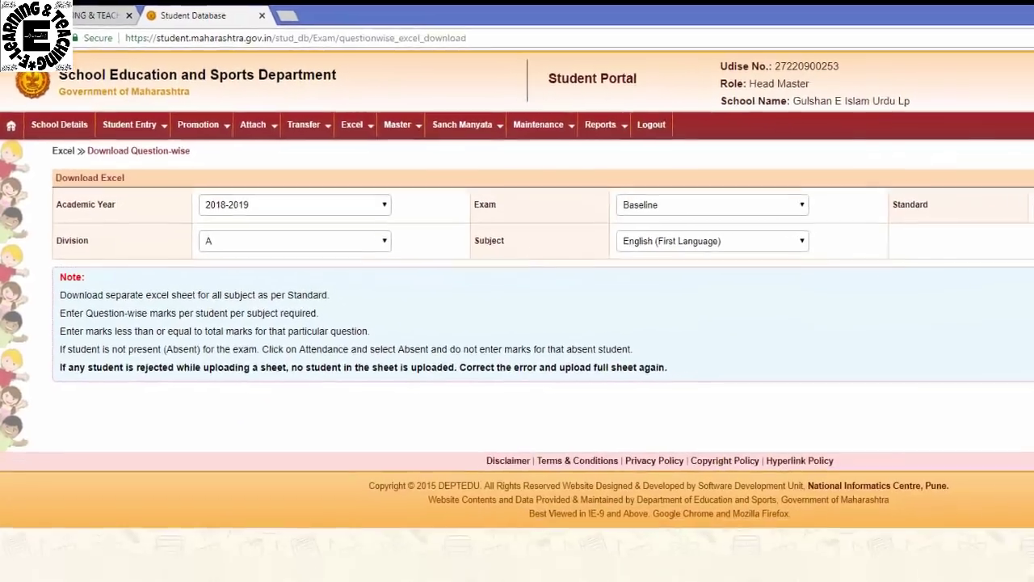
pyautogui.click(1022, 30)
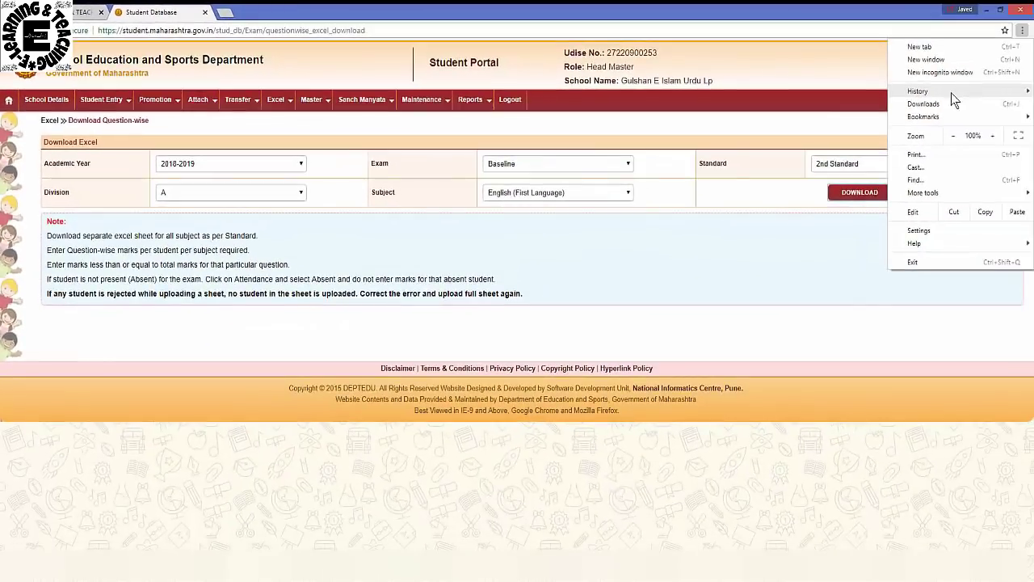
pyautogui.click(1022, 34)
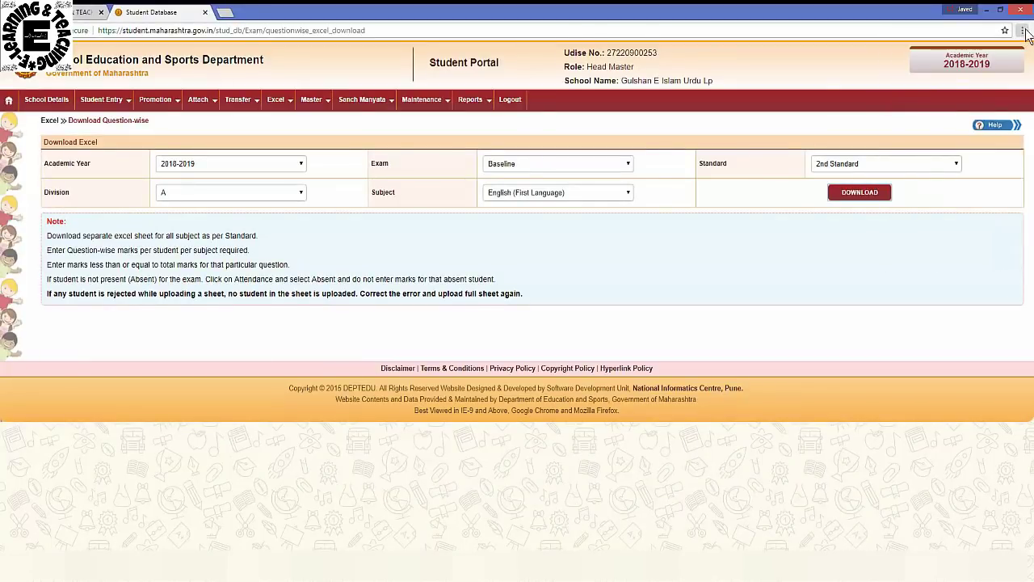
pyautogui.click(1024, 32)
pyautogui.click(917, 103)
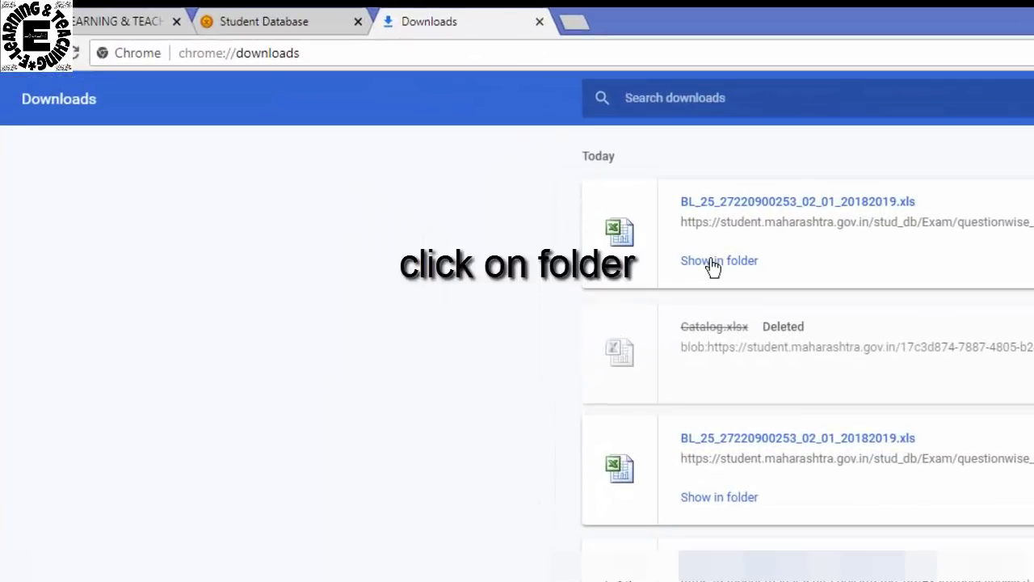
pyautogui.click(711, 261)
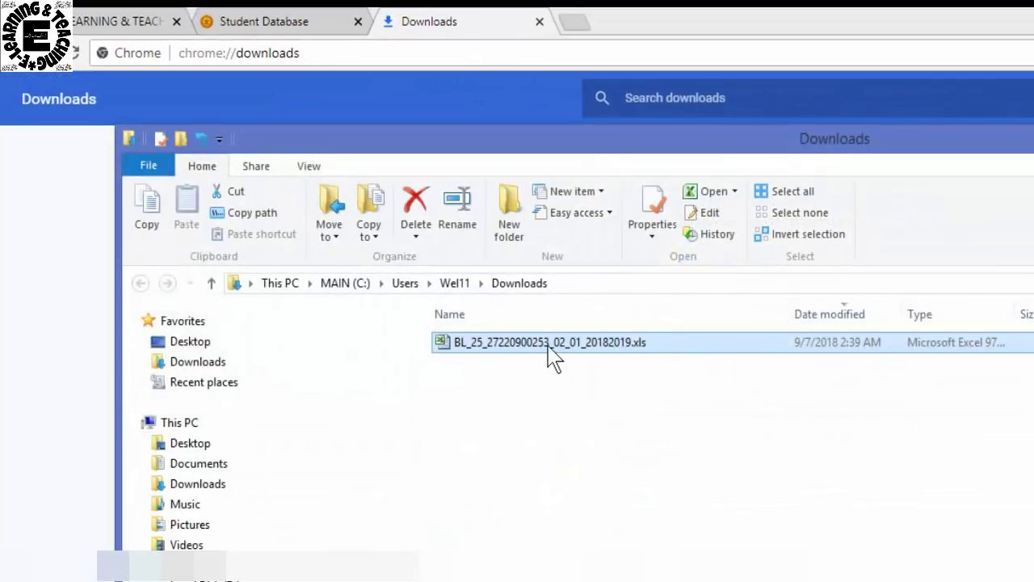
pyautogui.click(549, 343)
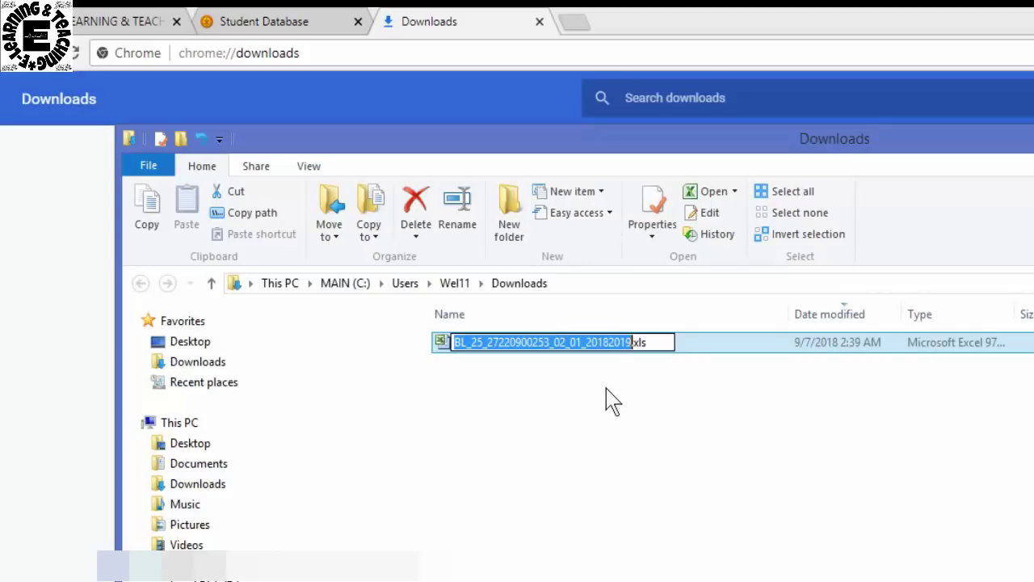
pyautogui.click(557, 397)
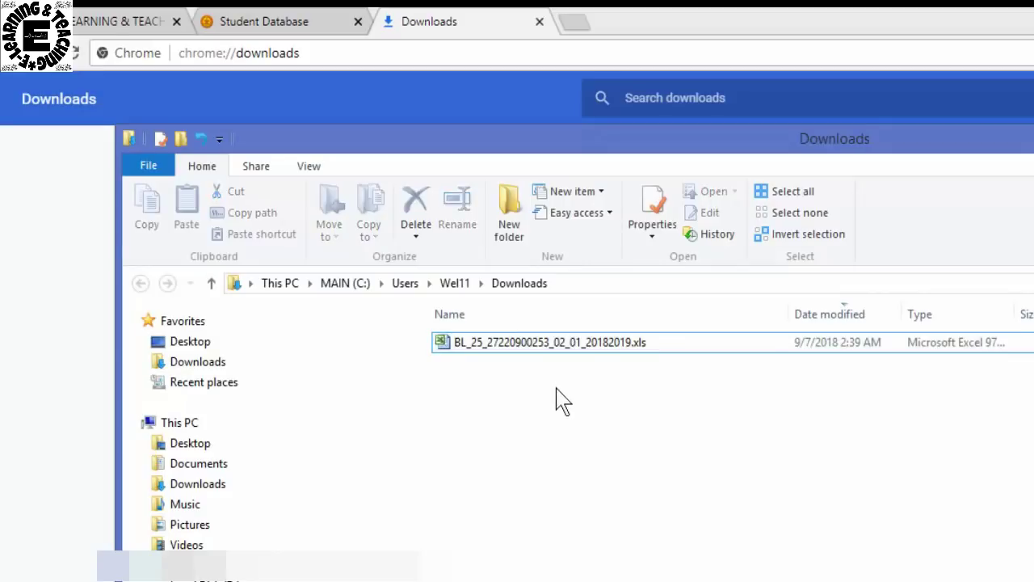
pyautogui.click(536, 350)
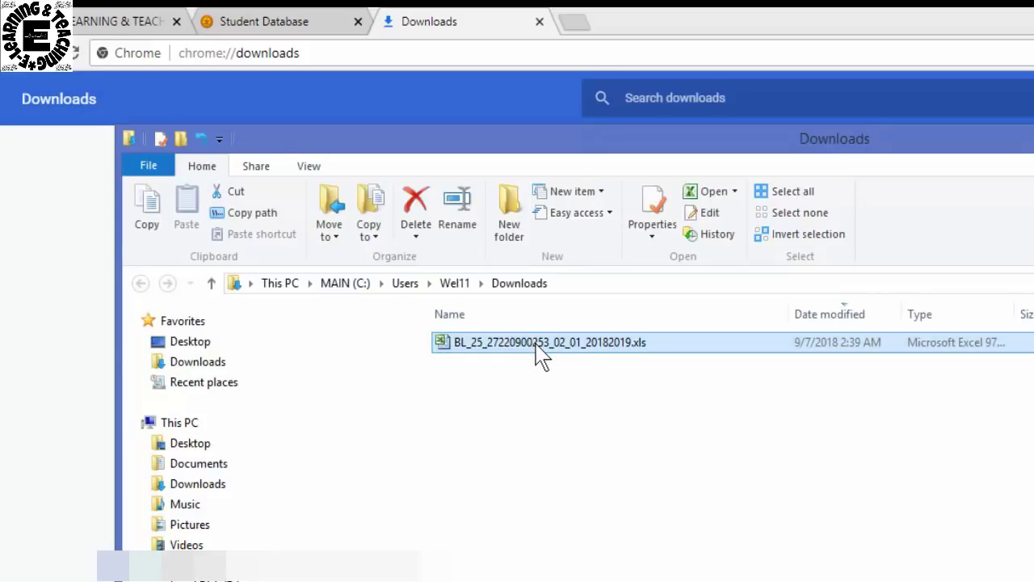
pyautogui.rightClick(537, 352)
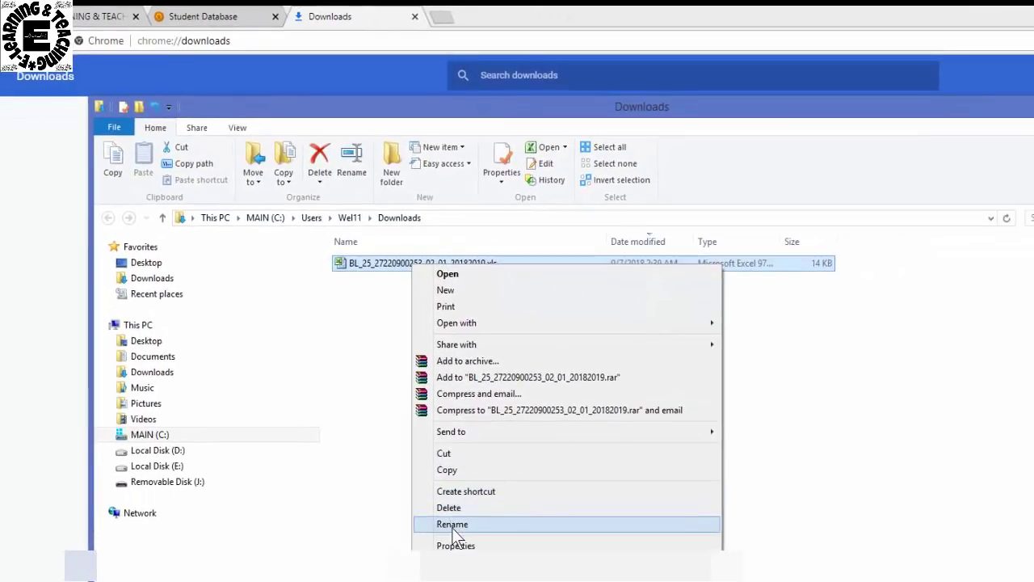
pyautogui.click(451, 527)
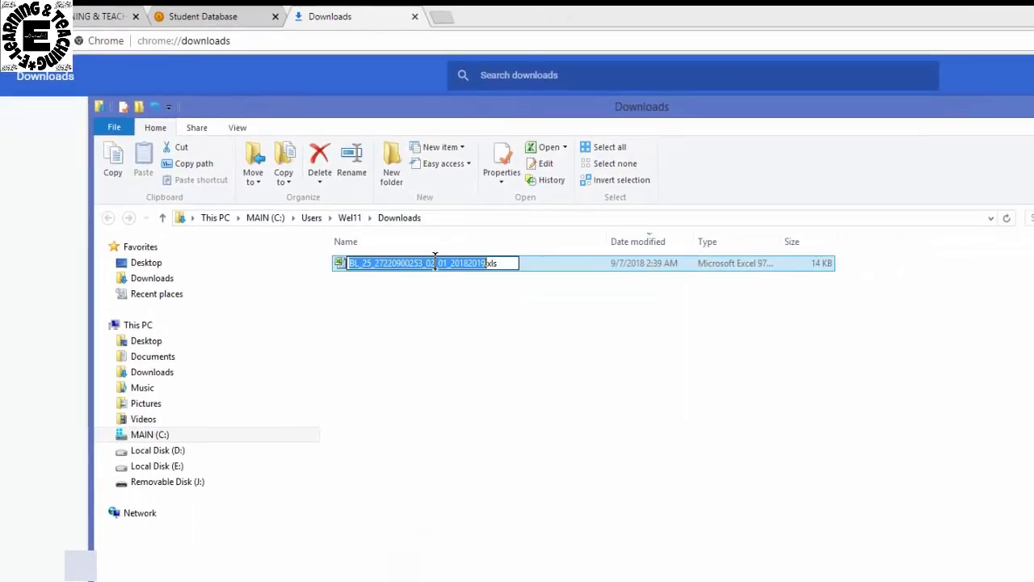
pyautogui.rightClick(434, 262)
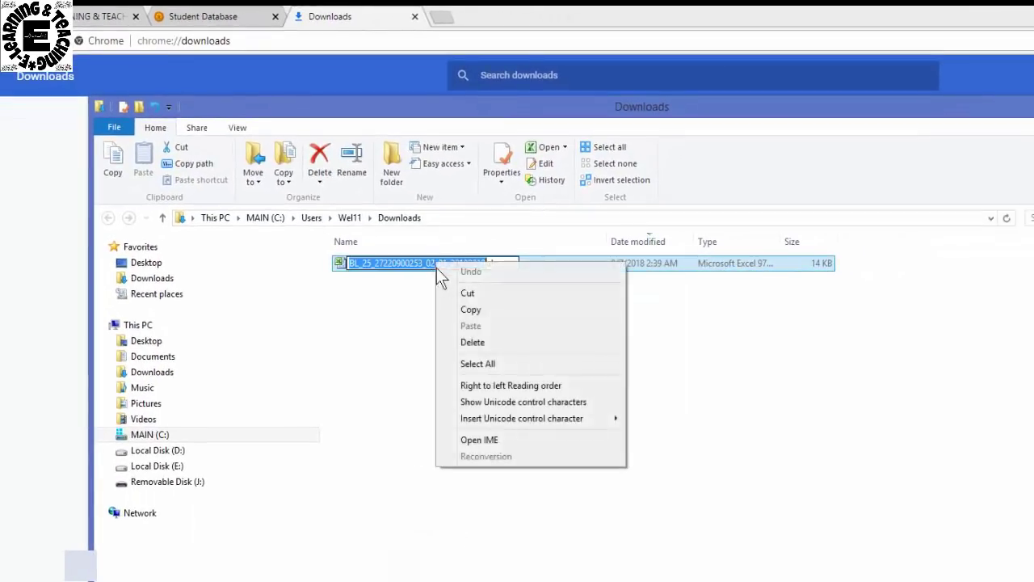
pyautogui.click(467, 311)
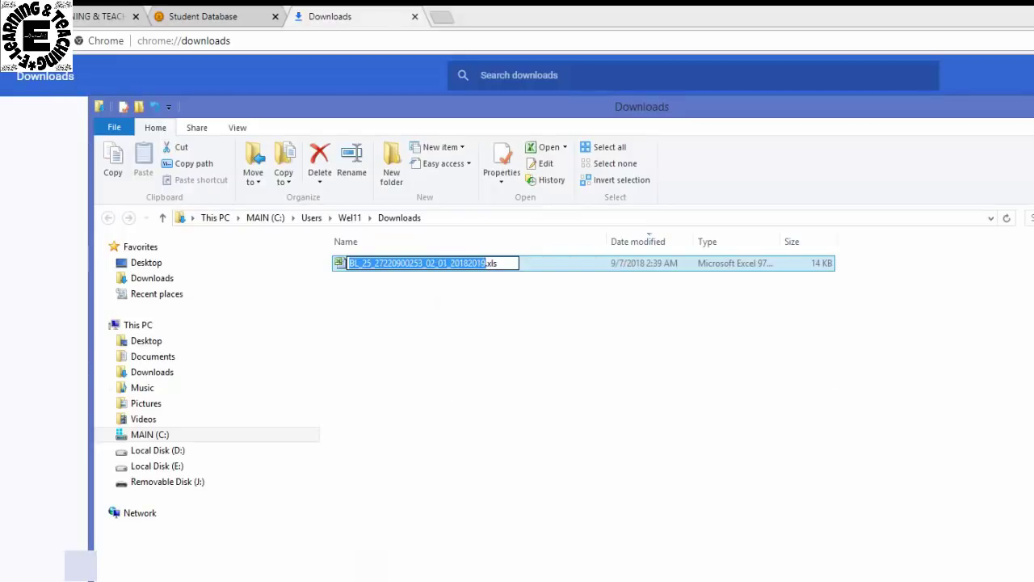
pyautogui.hotkey('alt', 'F4')
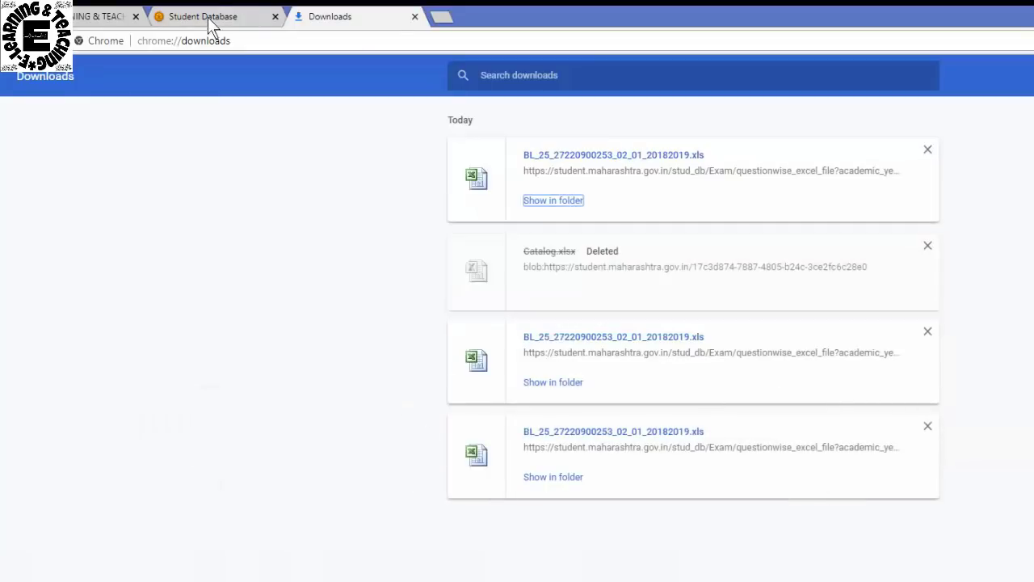
pyautogui.click(207, 17)
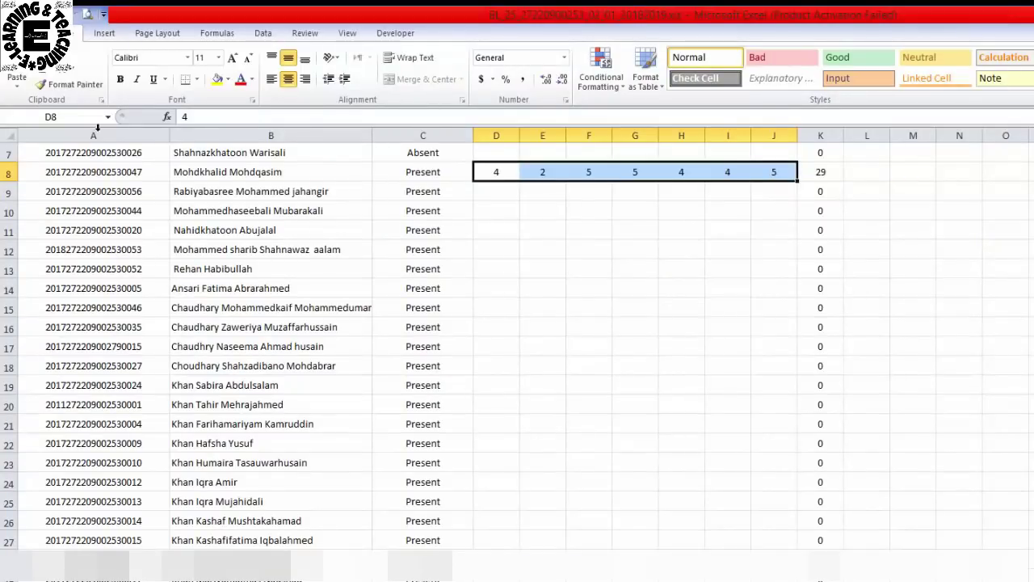
pyautogui.hotkey('alt', 'f')
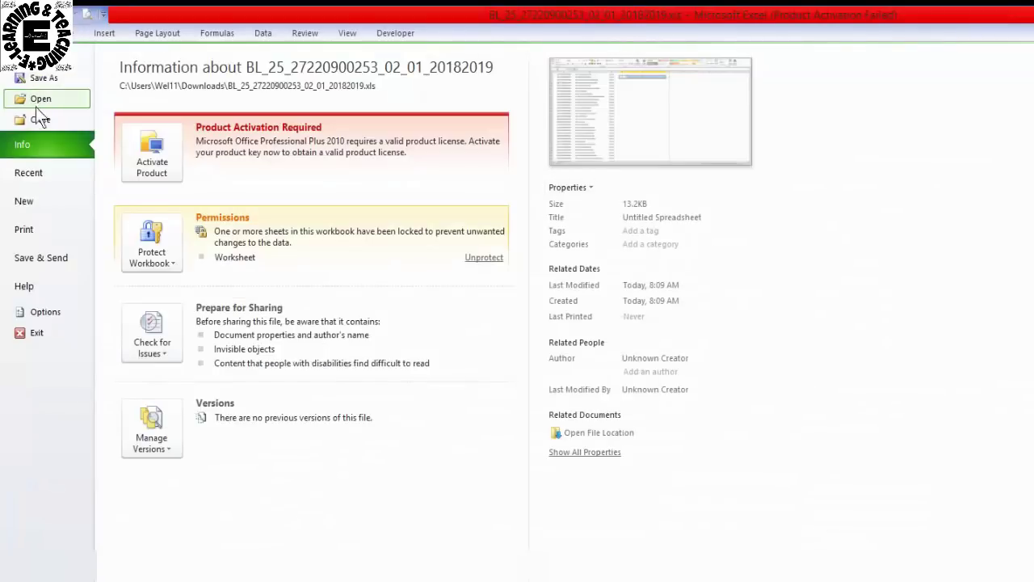
pyautogui.click(42, 78)
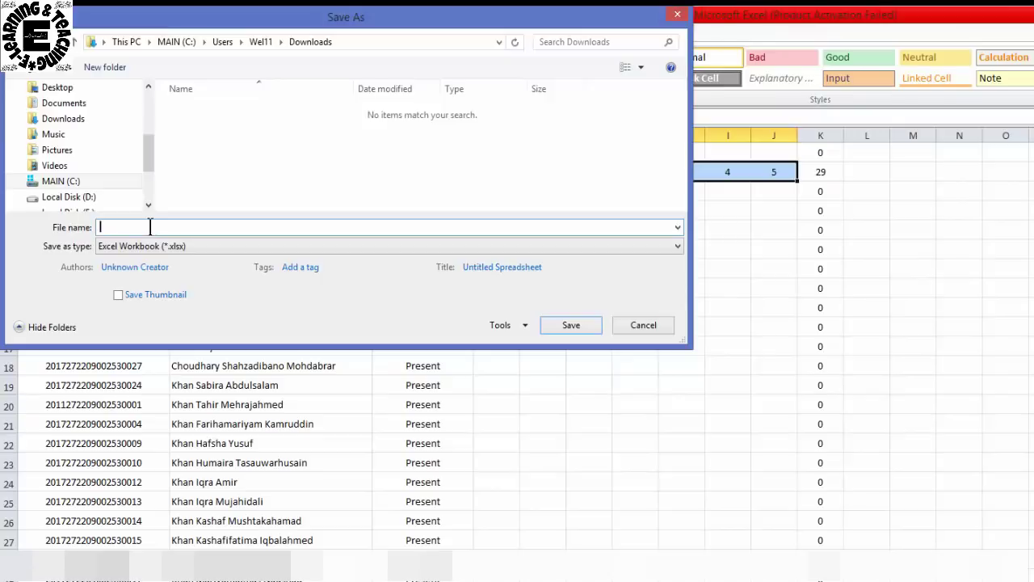
pyautogui.write('BL_25_27220900253_02_01_20182019')
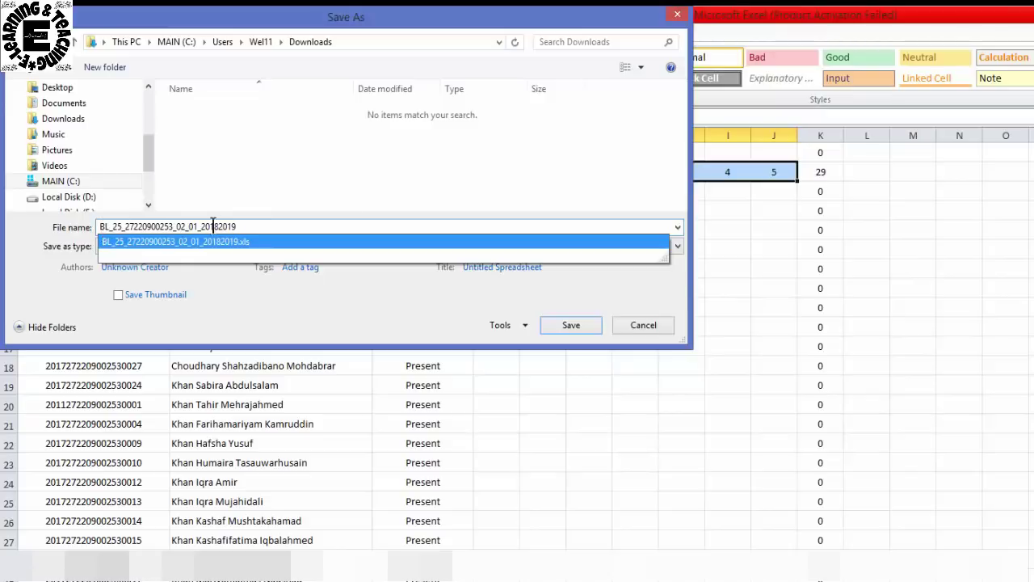
pyautogui.click(243, 198)
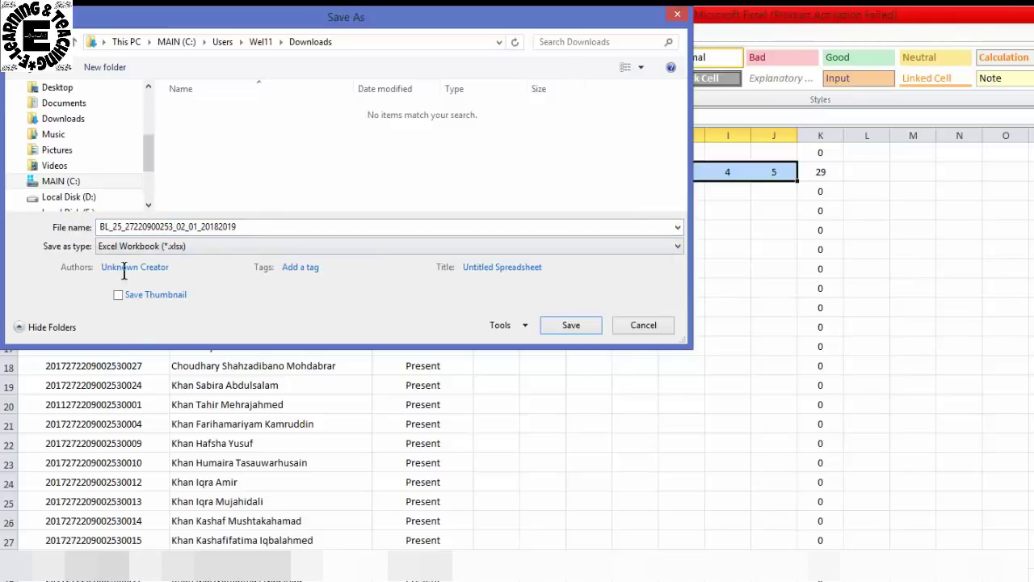
pyautogui.click(140, 243)
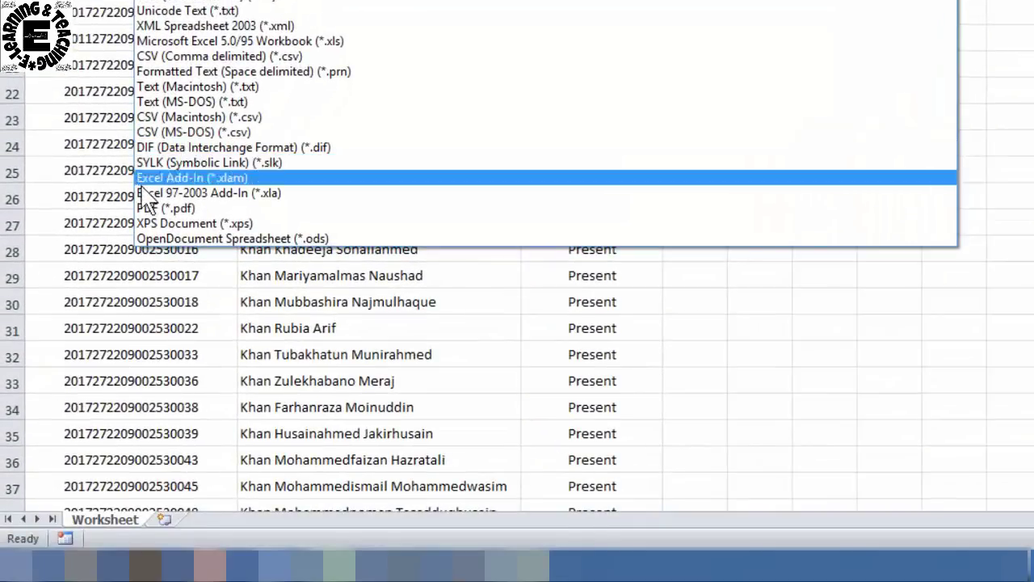
pyautogui.click(221, 55)
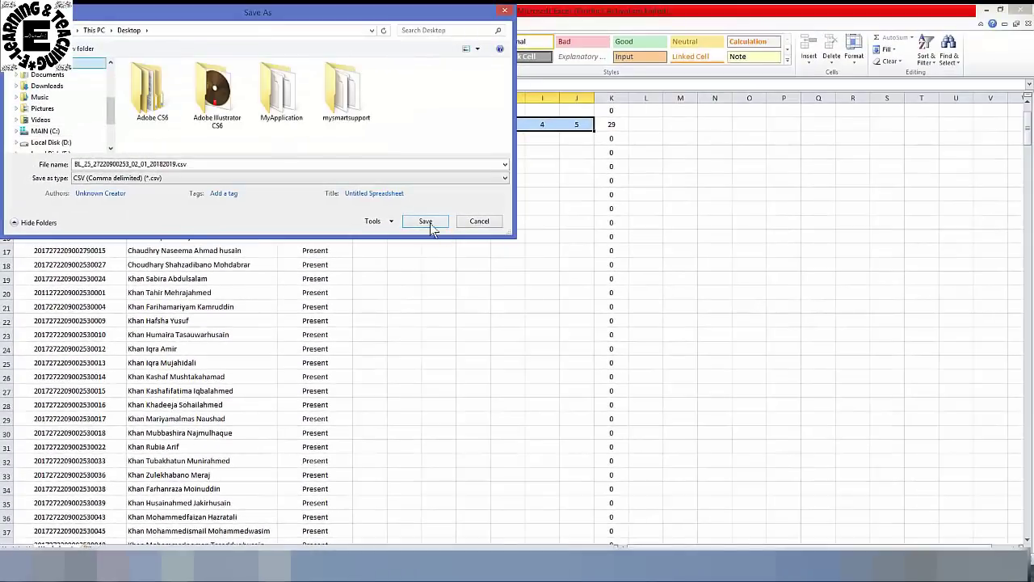
pyautogui.click(428, 223)
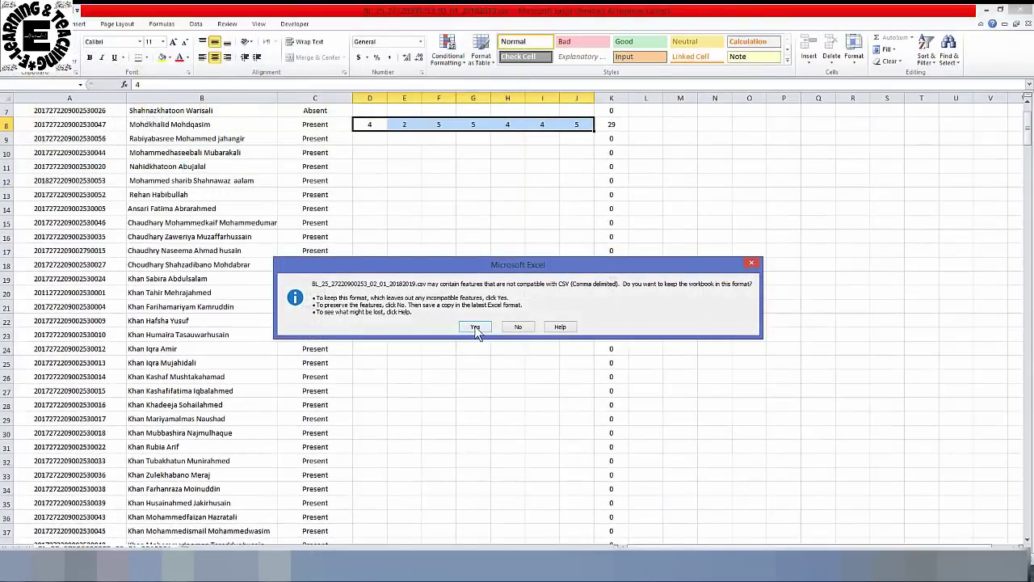
pyautogui.click(476, 328)
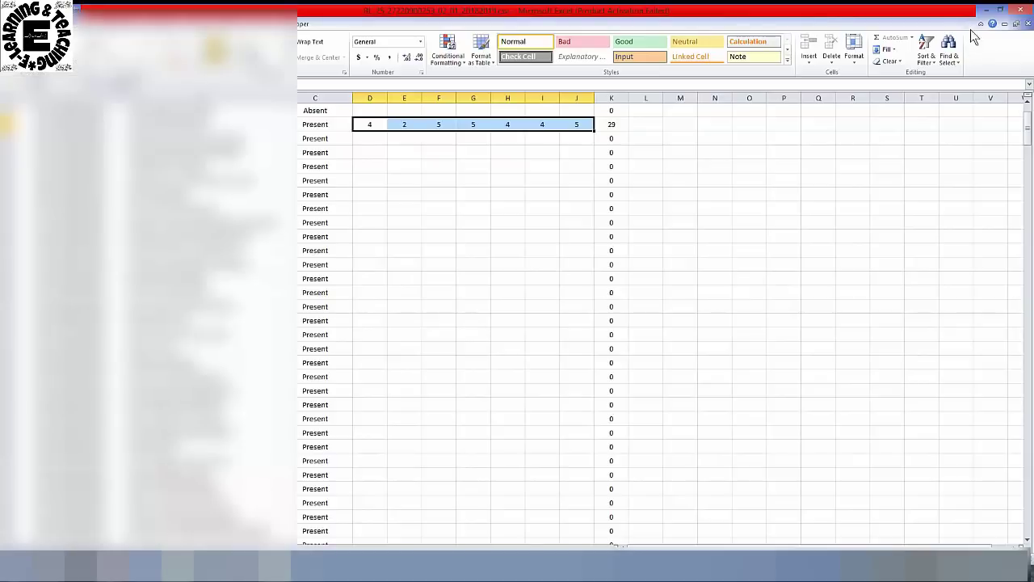
# Close Excel and check the new CSV file's Properties on the desktop
pyautogui.click(1016, 11)
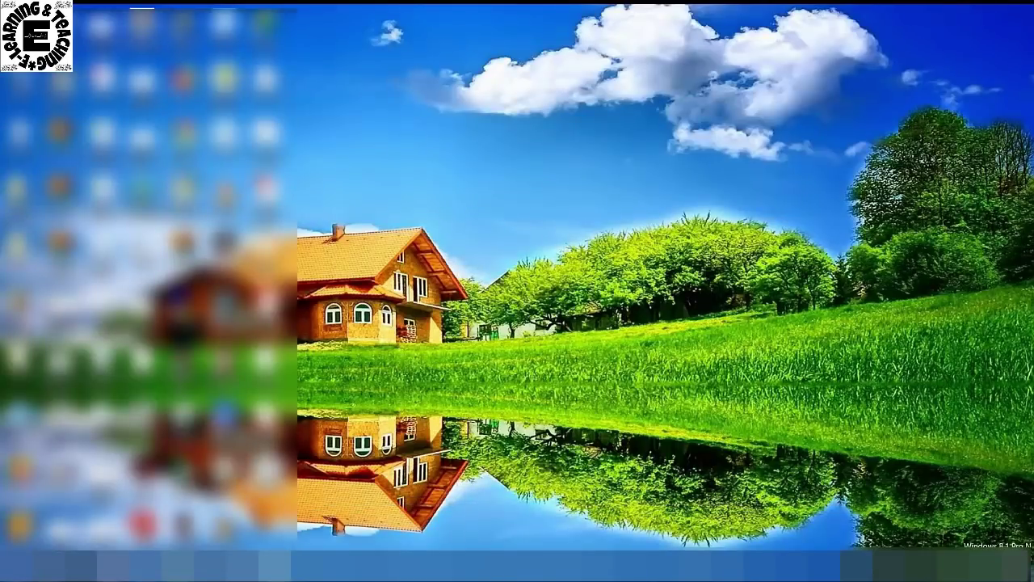
pyautogui.moveTo(267, 469); pyautogui.dragTo(370, 141)
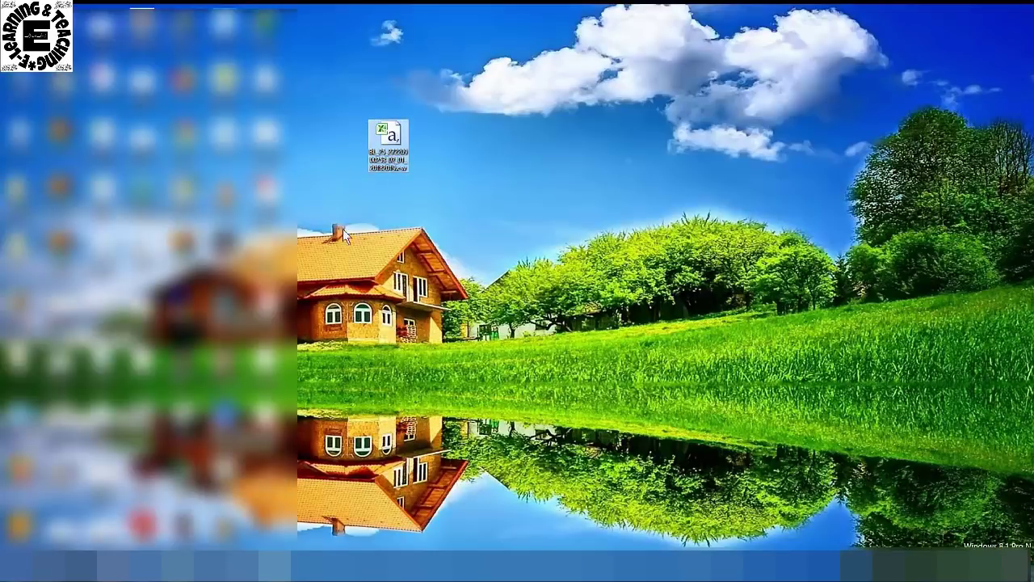
pyautogui.rightClick(385, 132)
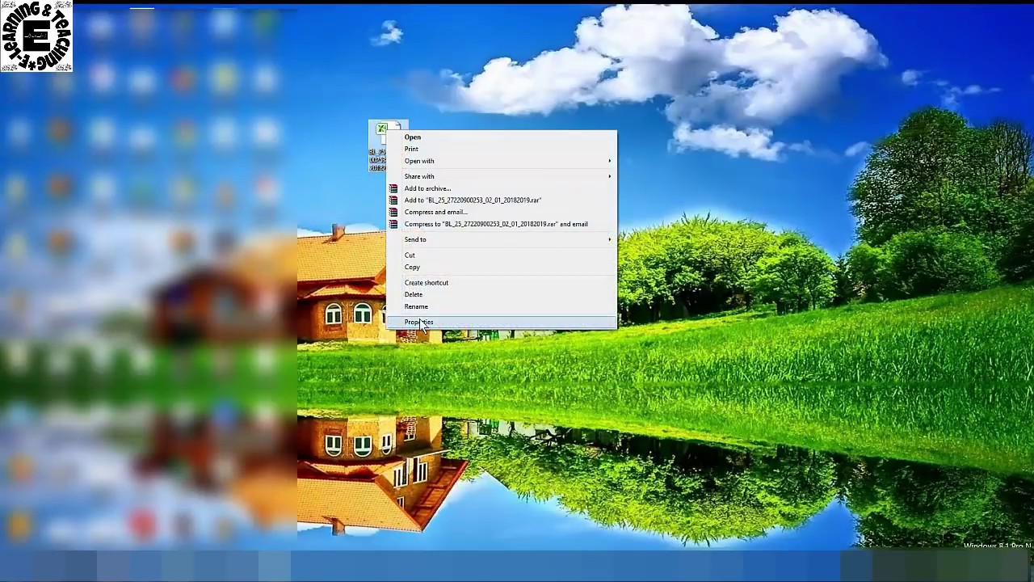
pyautogui.click(420, 324)
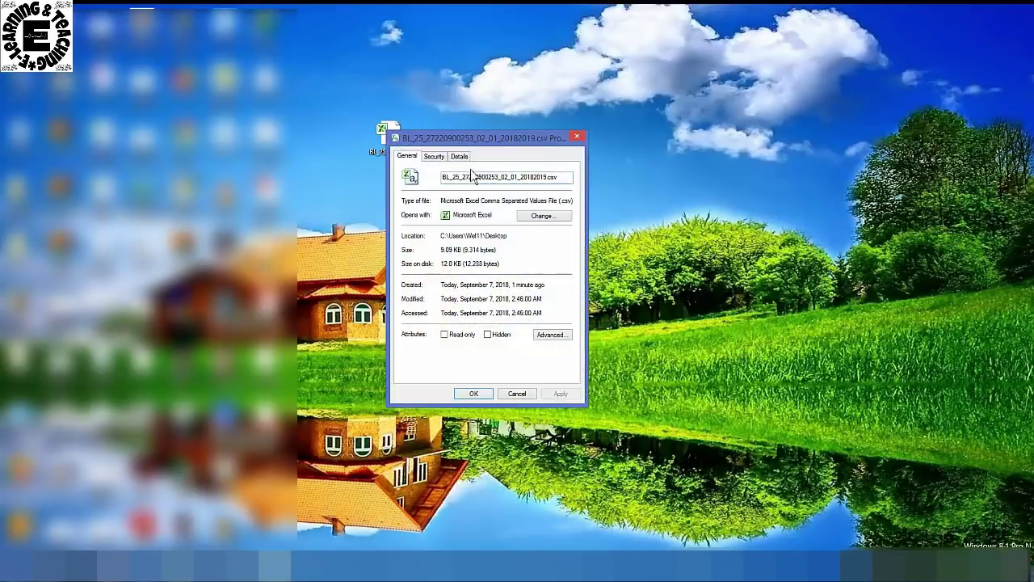
pyautogui.moveTo(427, 136); pyautogui.dragTo(188, 156)
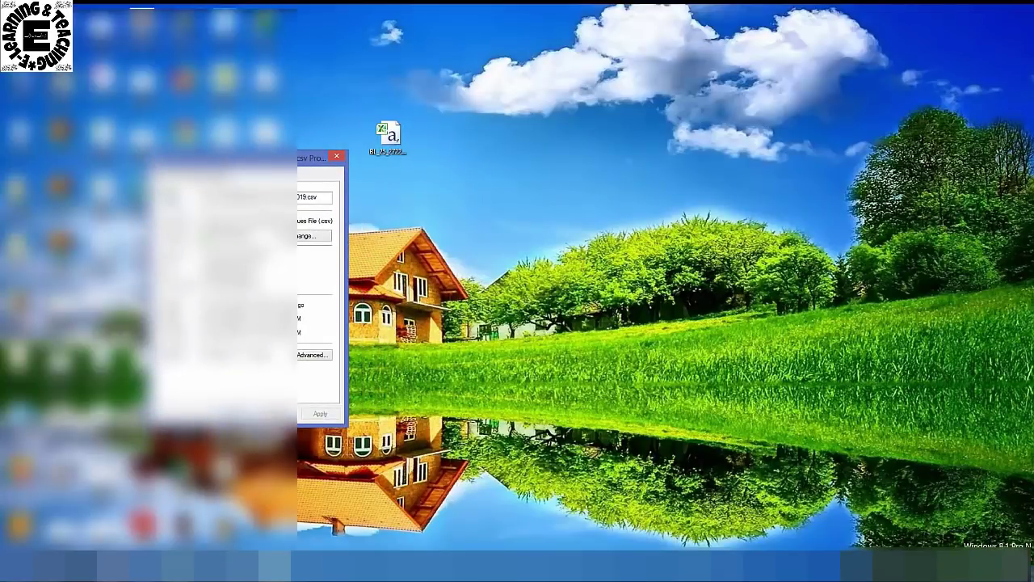
pyautogui.click(336, 155)
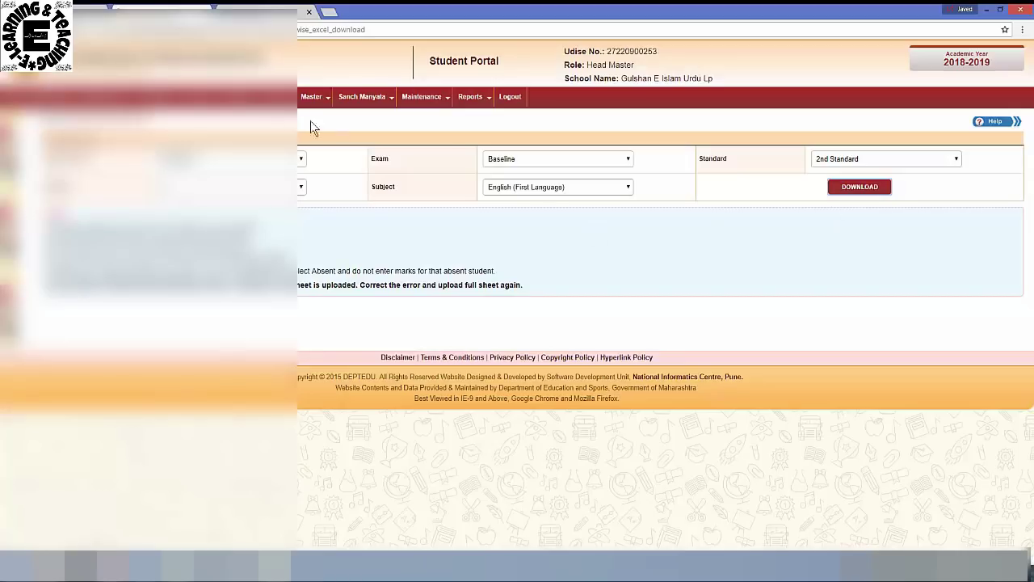
pyautogui.moveTo(279, 99)
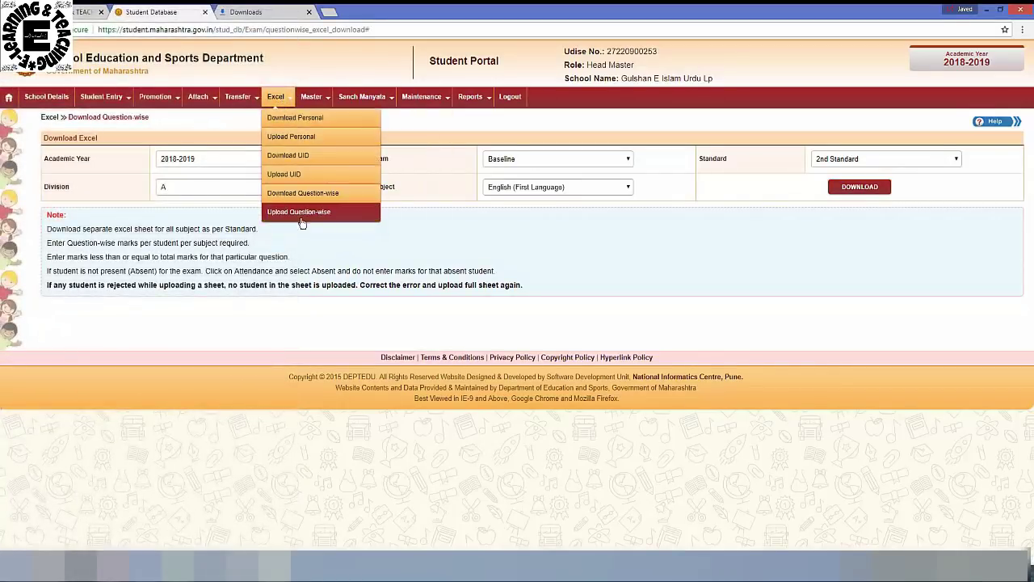
pyautogui.click(301, 213)
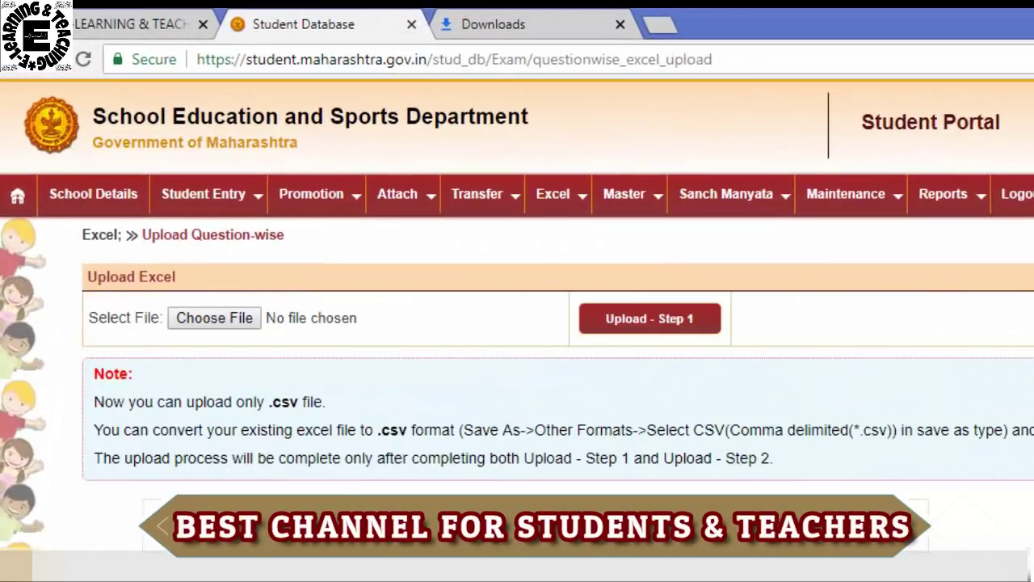
pyautogui.click(225, 320)
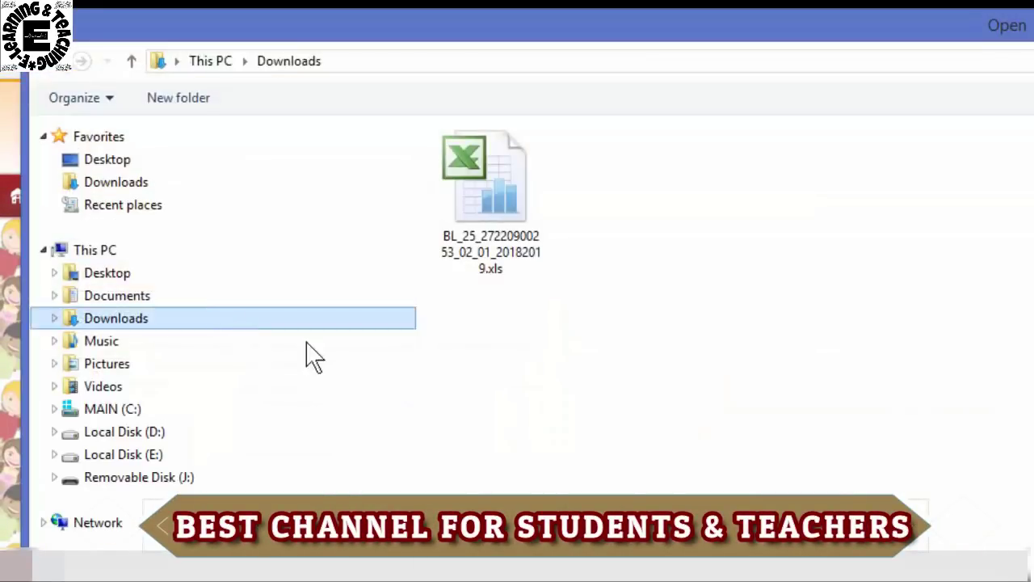
pyautogui.click(495, 180)
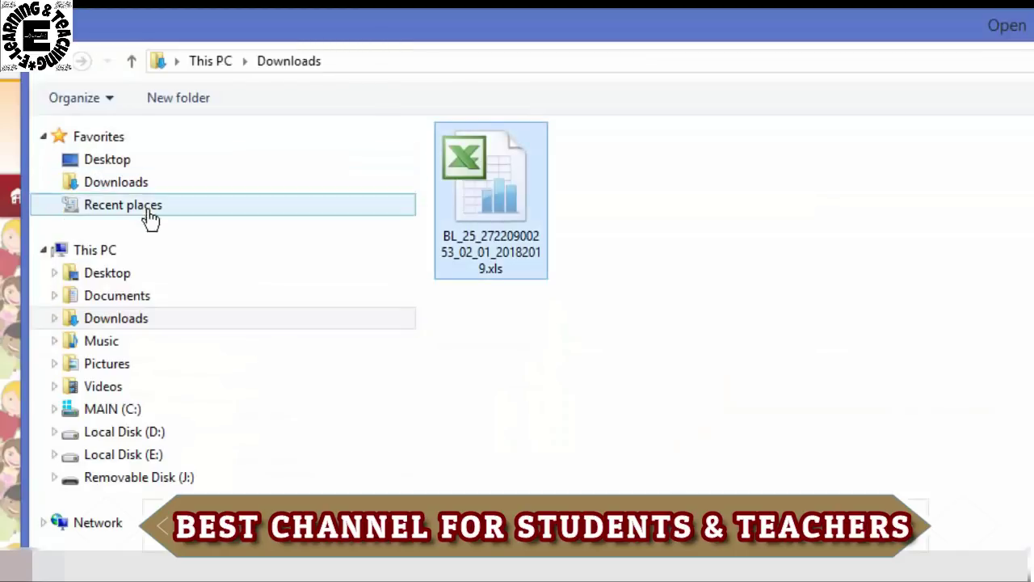
pyautogui.click(108, 275)
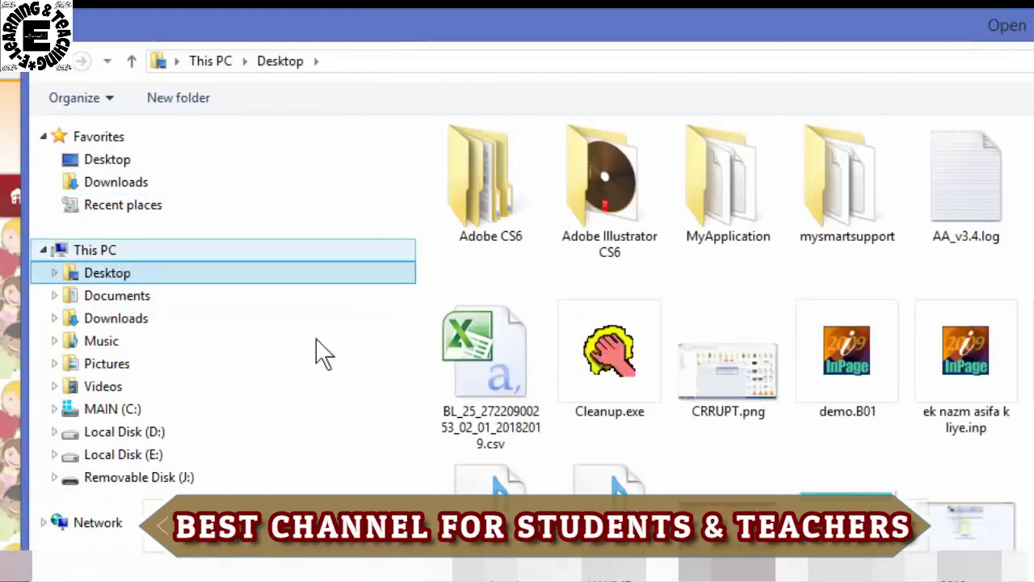
pyautogui.click(483, 362)
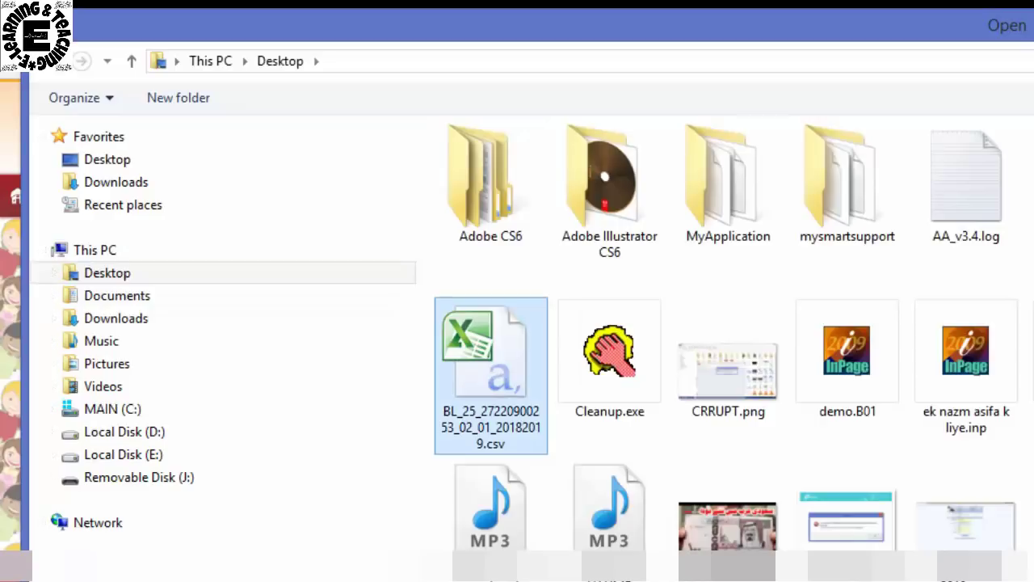
pyautogui.press('Return')
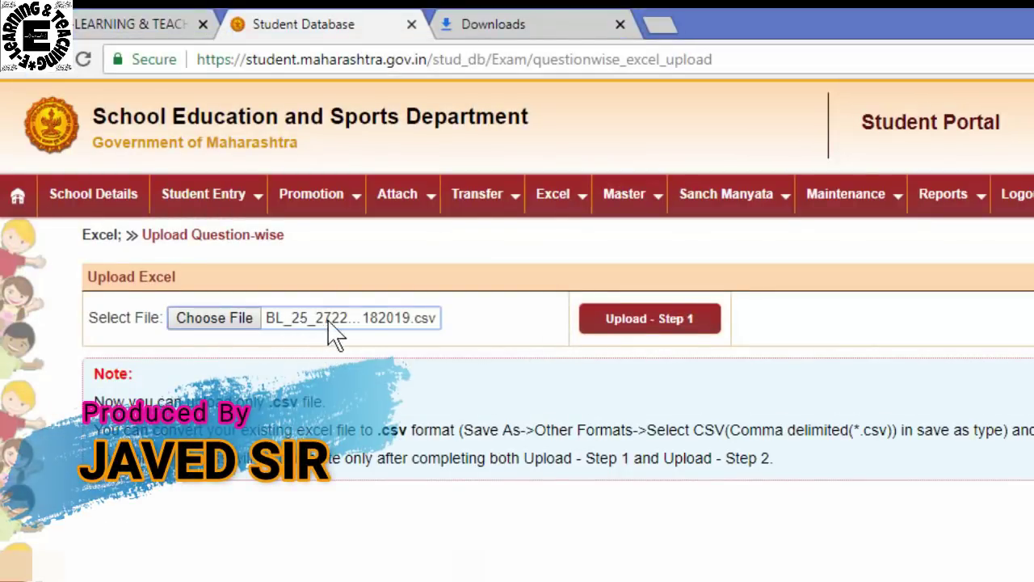
# Reopen the file chooser and dismiss it, leaving the upload page with no file chosen
pyautogui.click(435, 319)
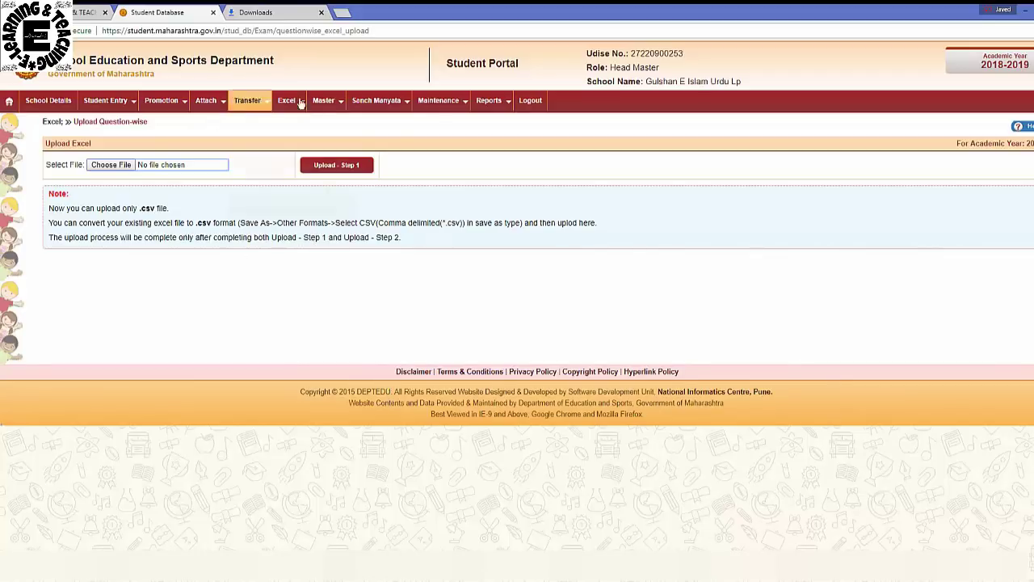
pyautogui.moveTo(288, 106)
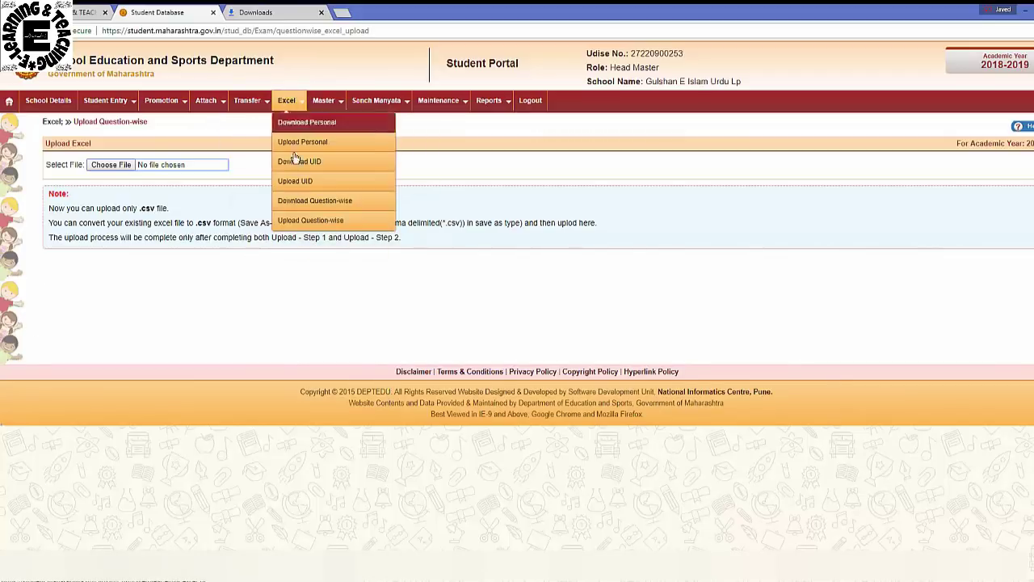